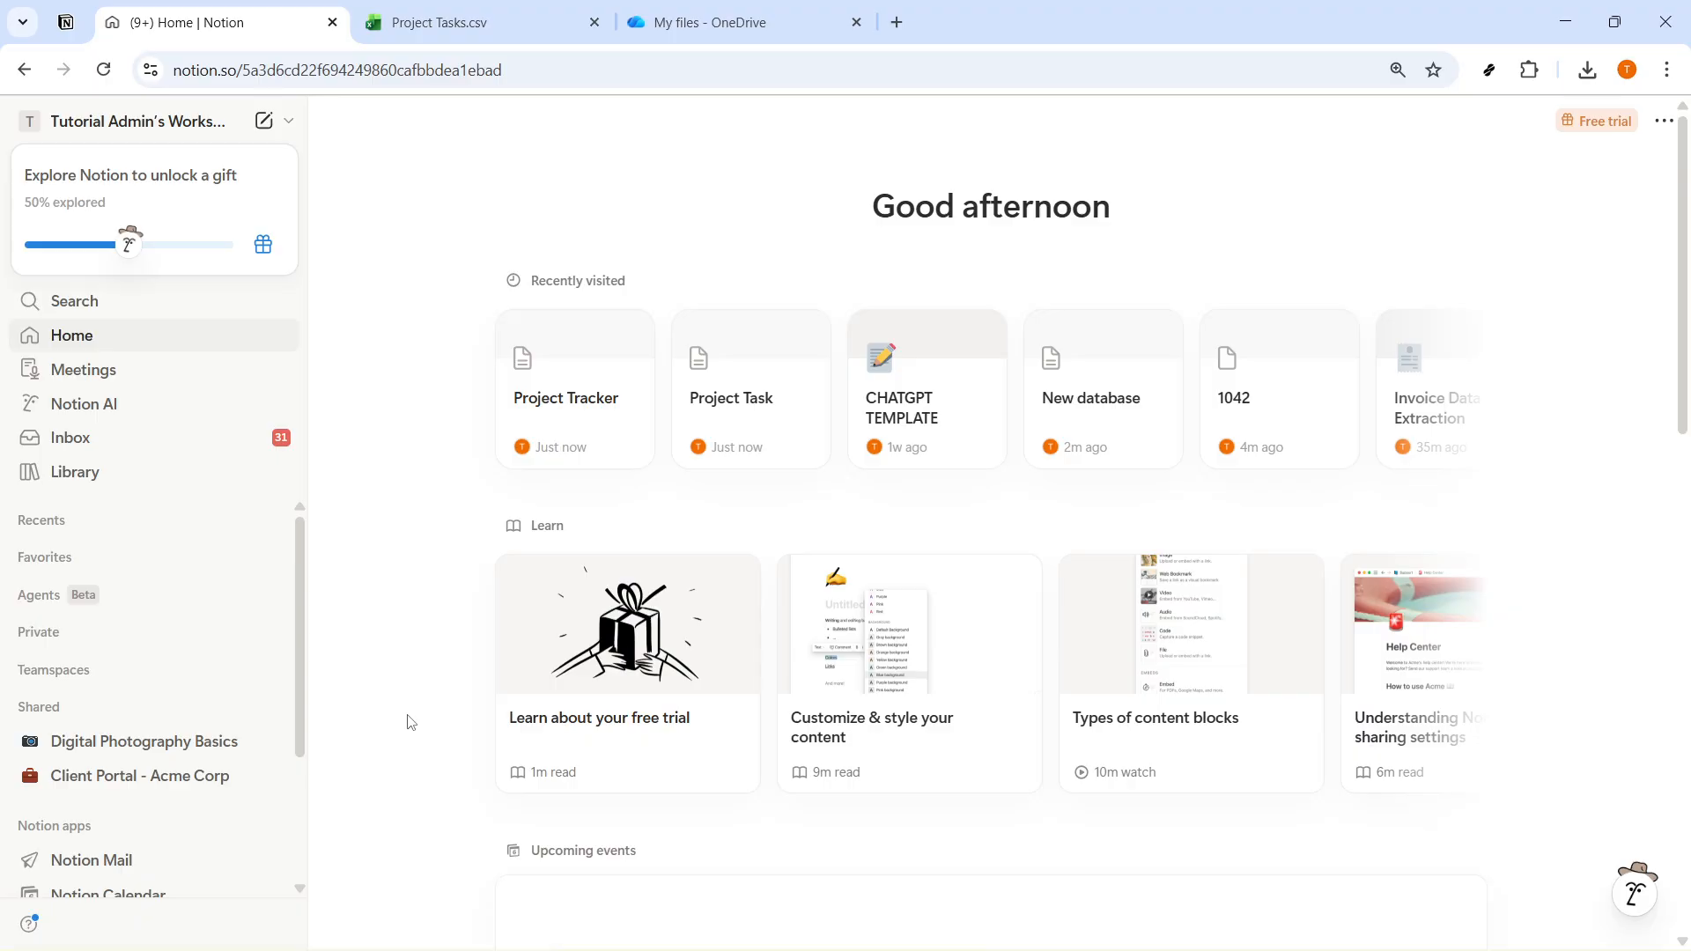
- Switch to OneDrive, close the share dialog for Project Tasks.csv, and check the signed-in account and the file list
click(703, 27)
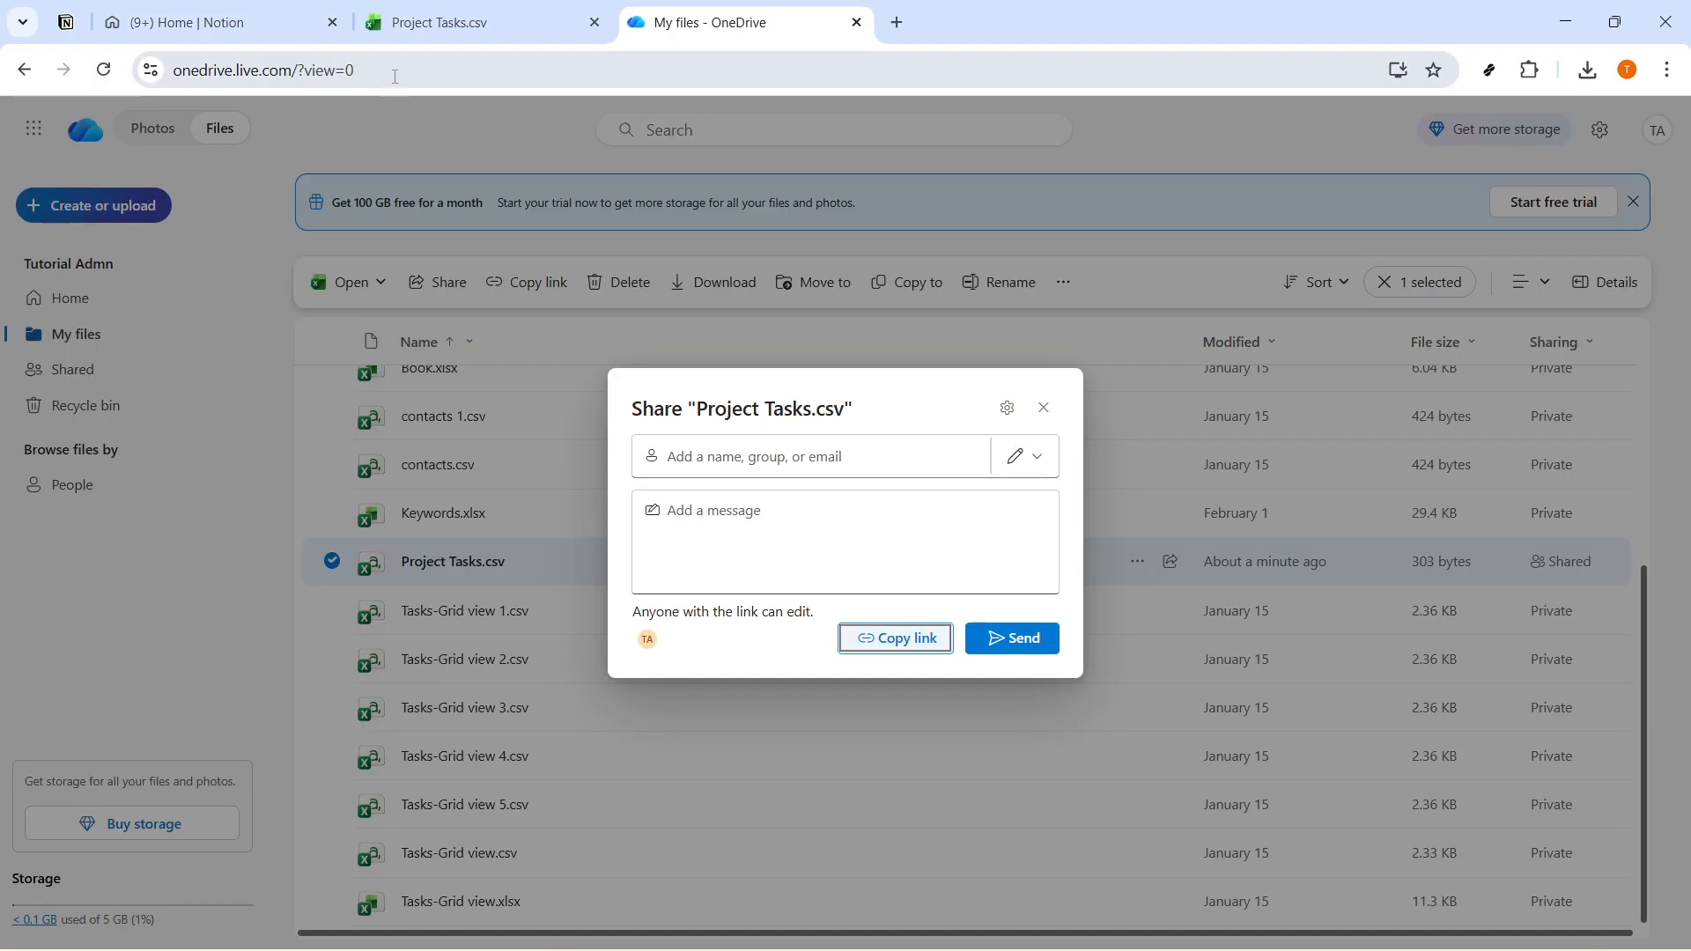
click(780, 167)
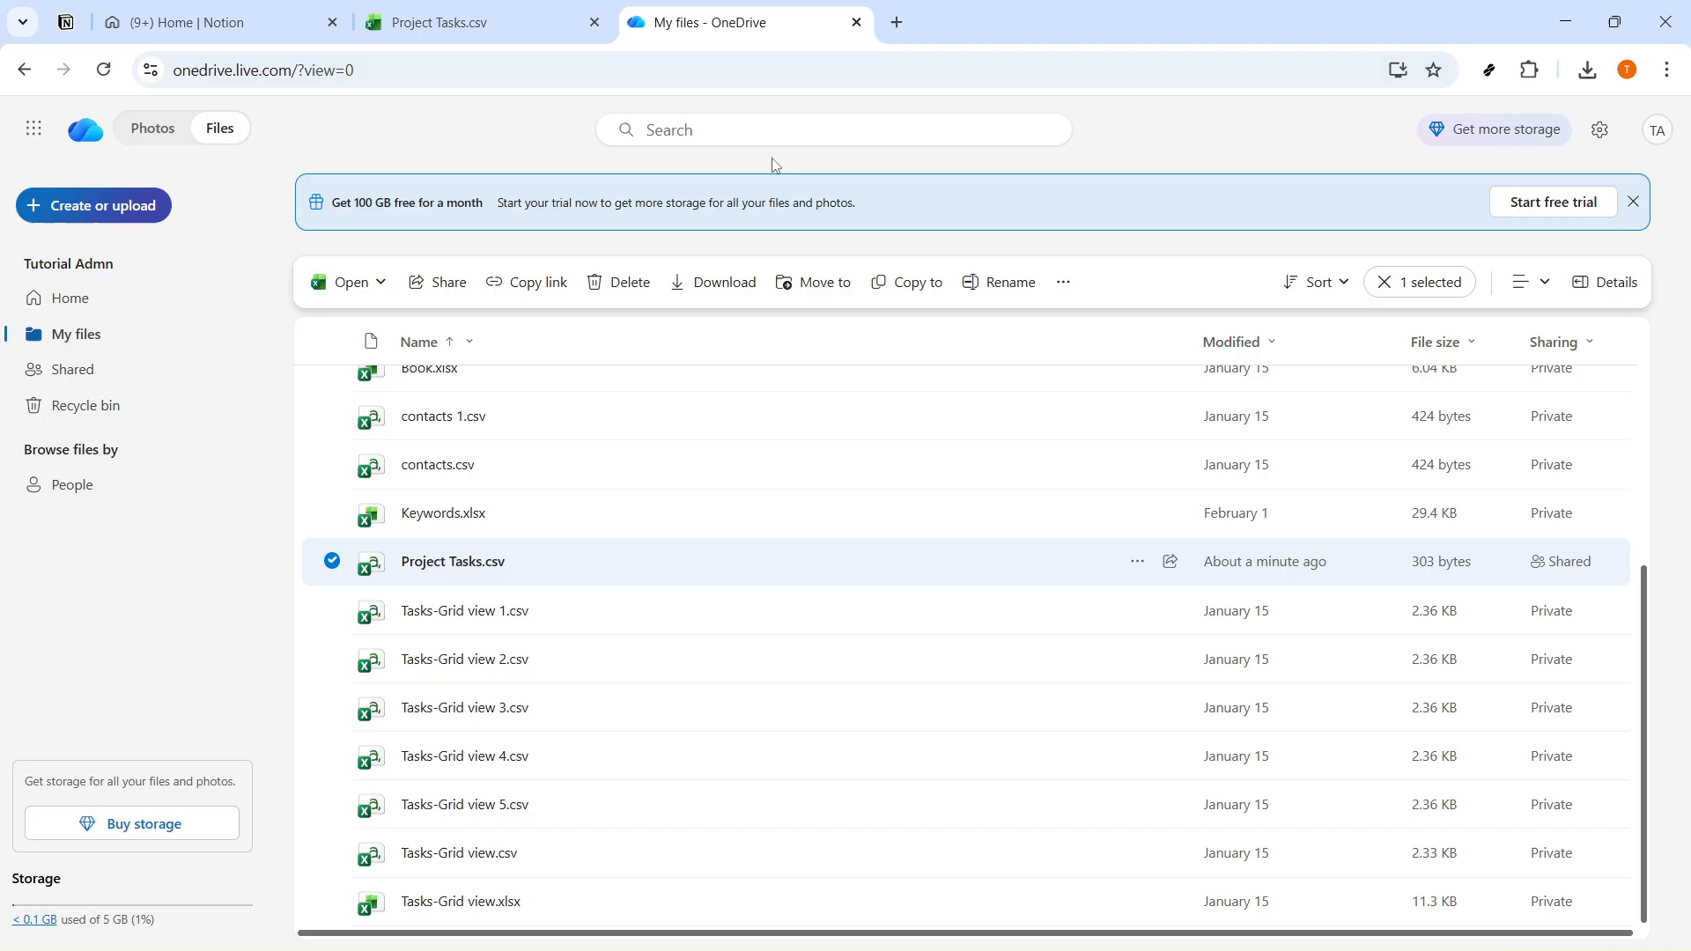
click(165, 67)
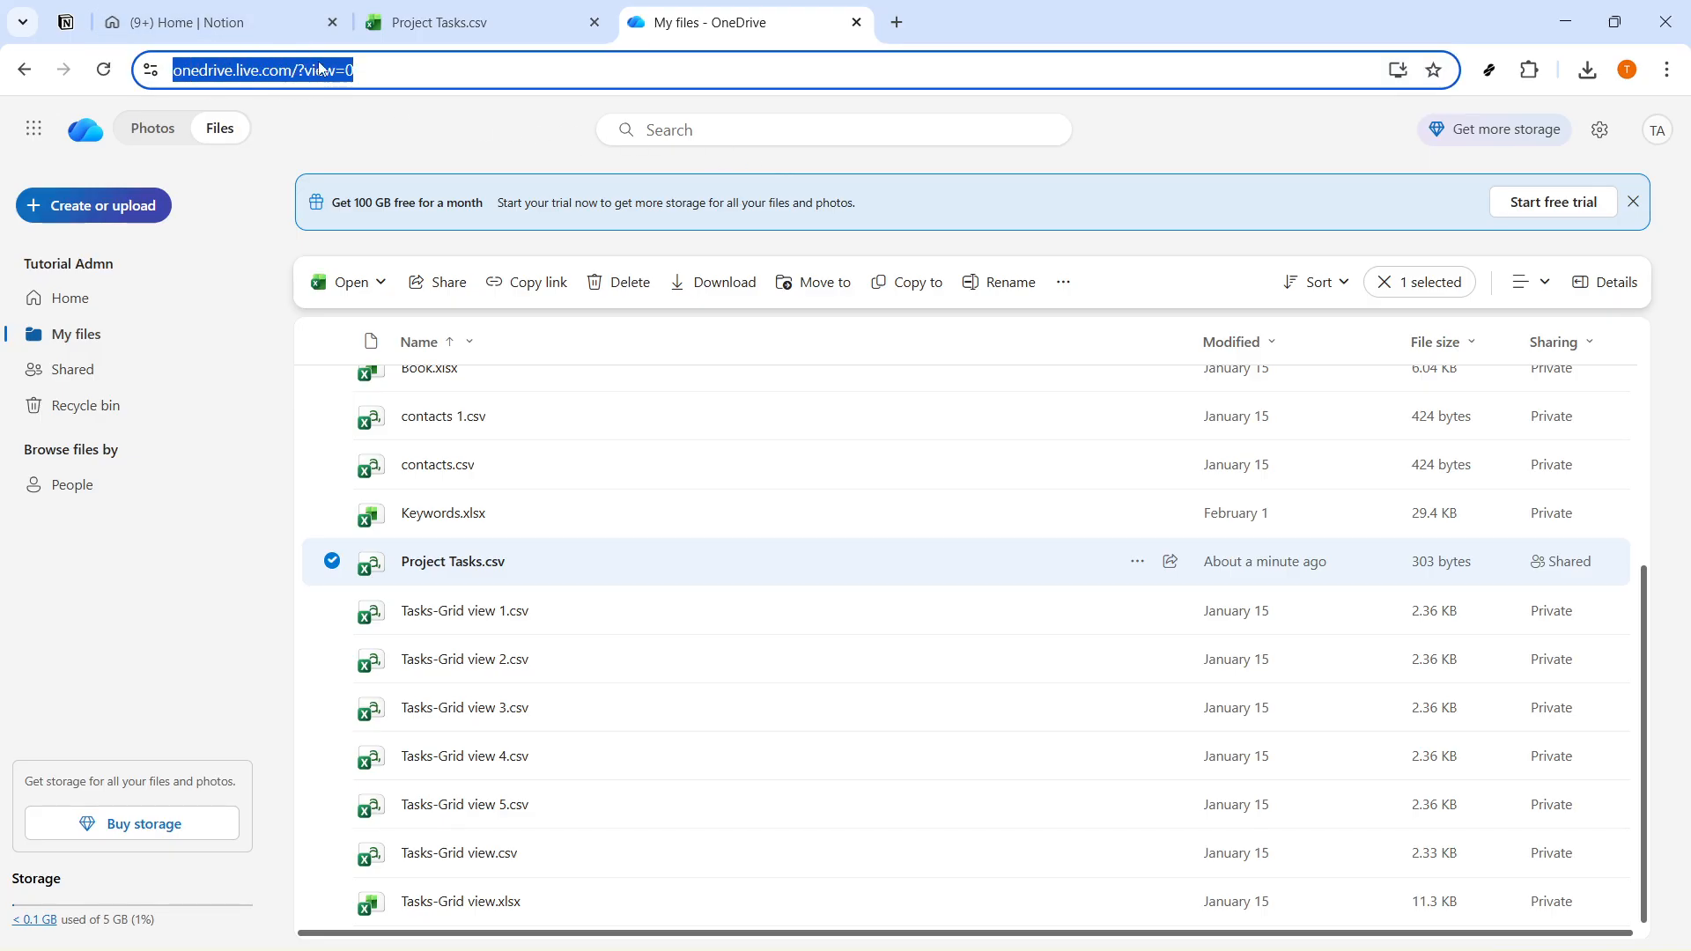
click(492, 136)
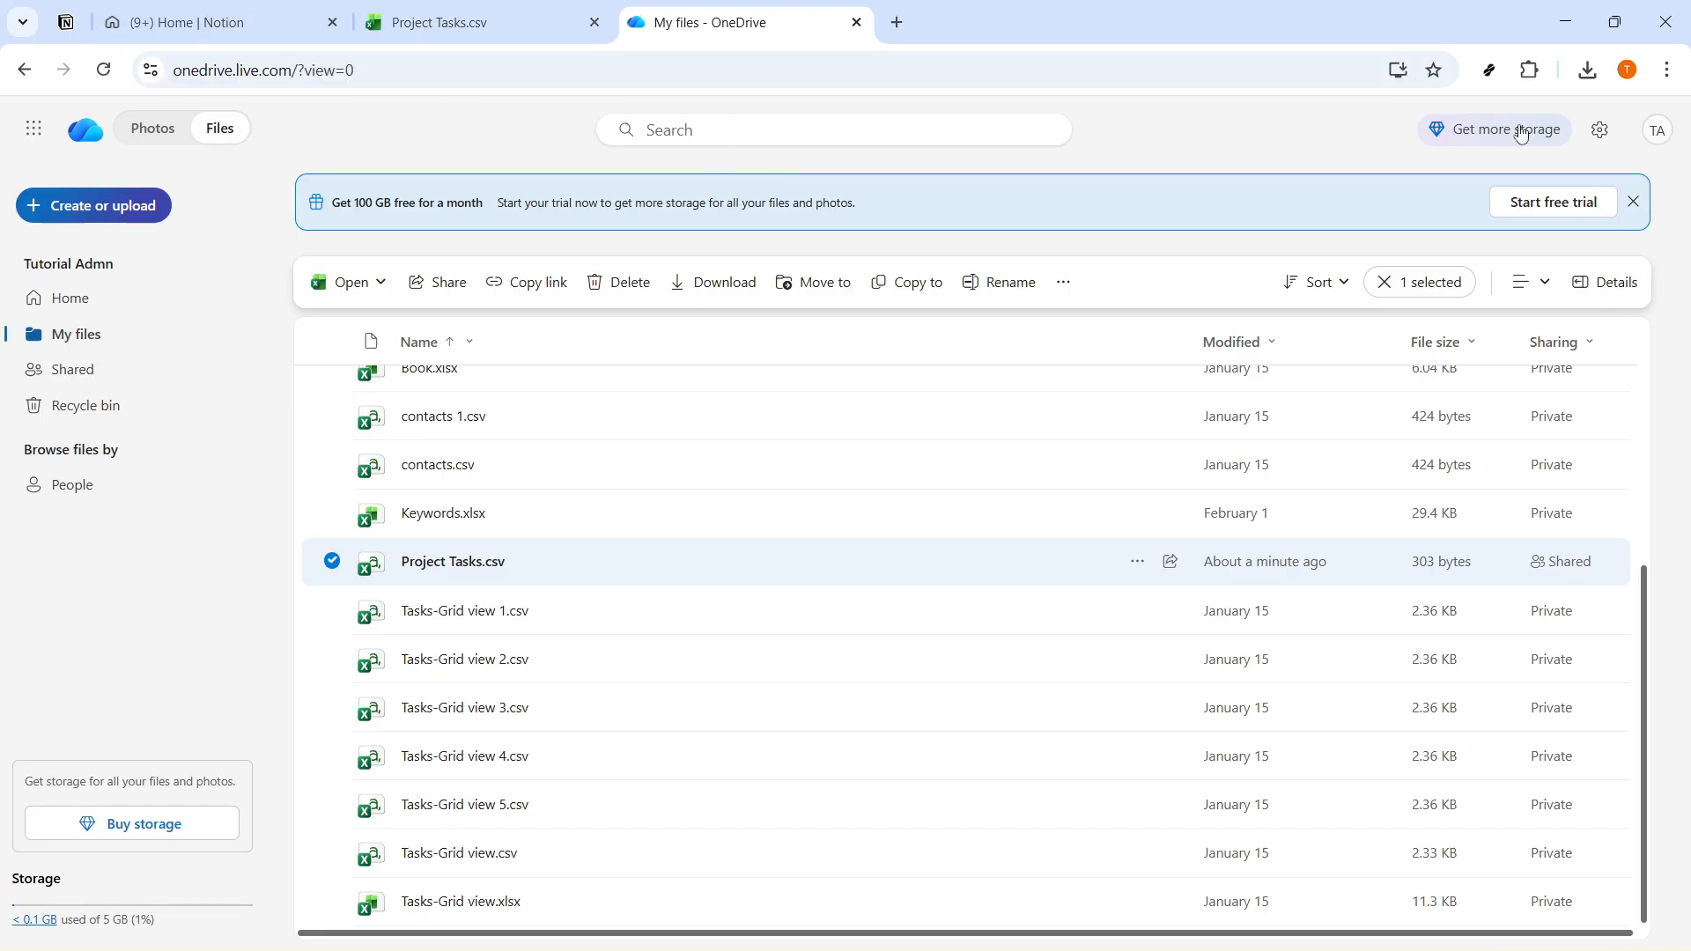
click(1673, 138)
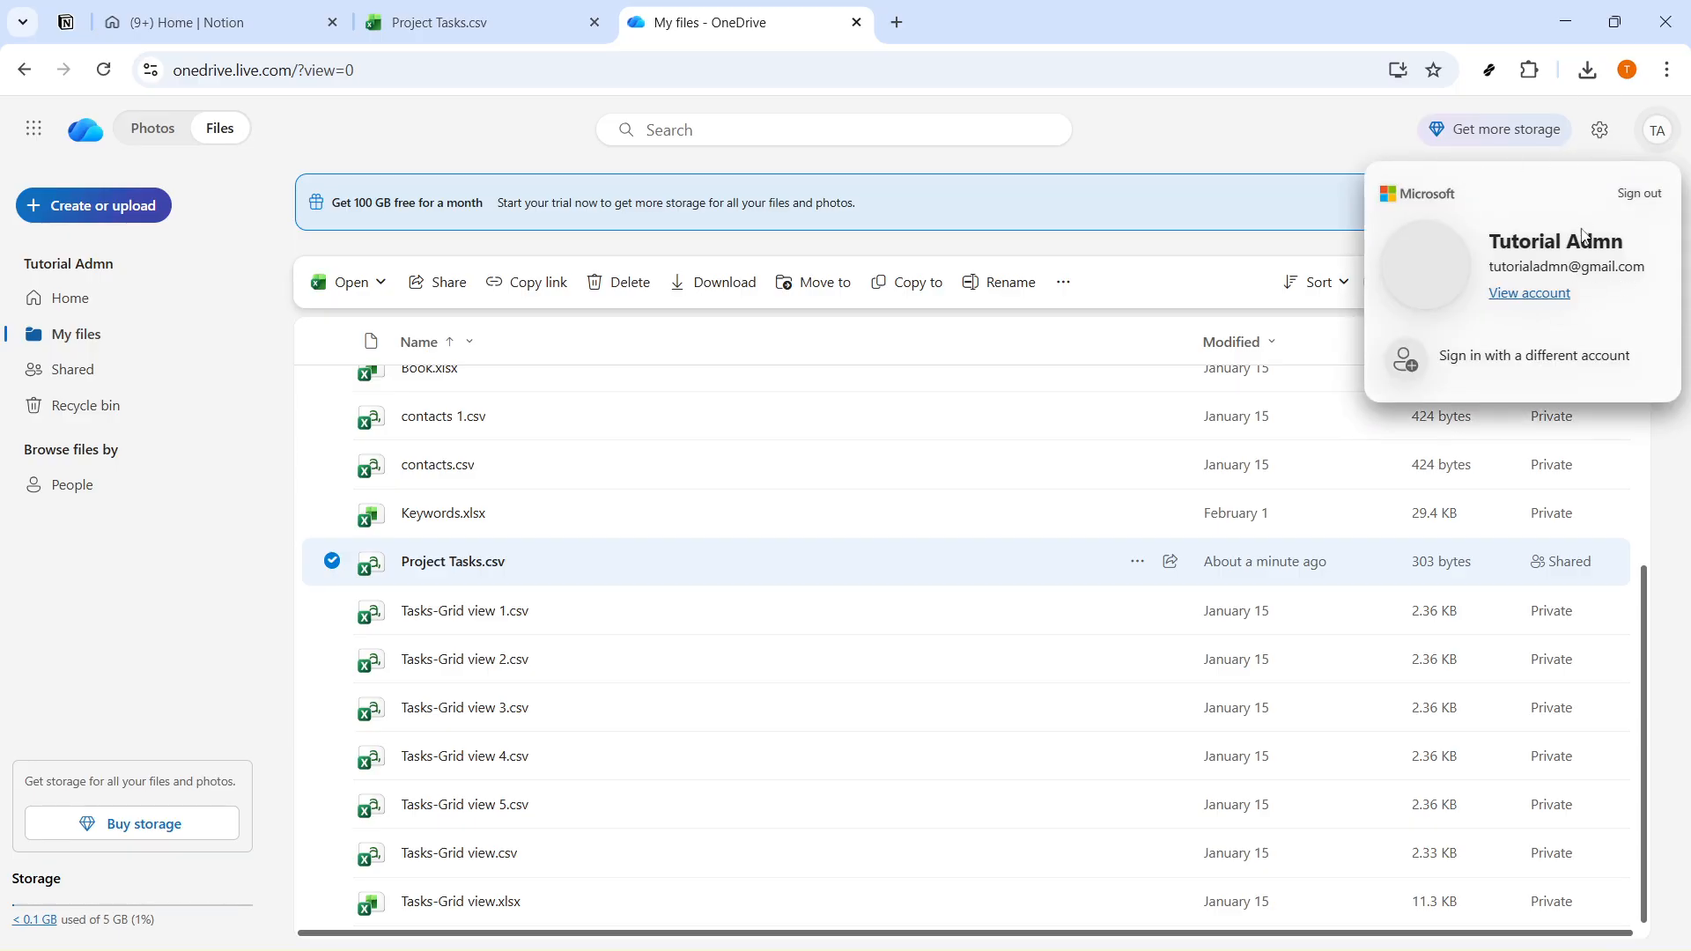
click(626, 148)
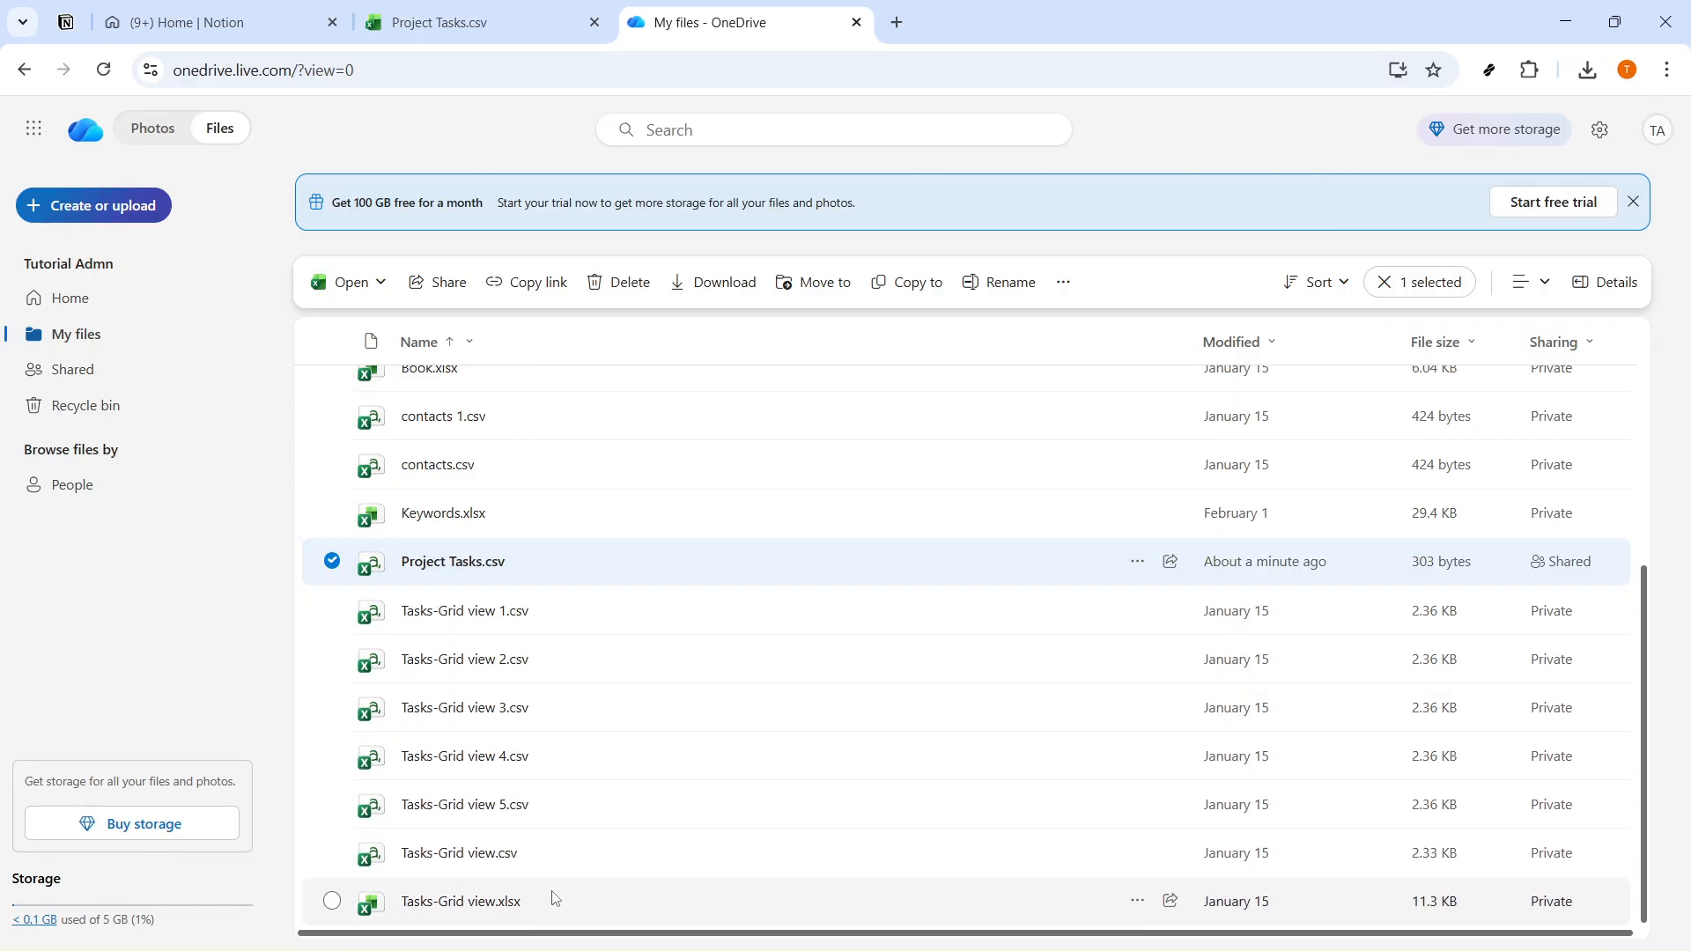
scroll(558, 664, up, 5)
scroll(604, 837, down, 5)
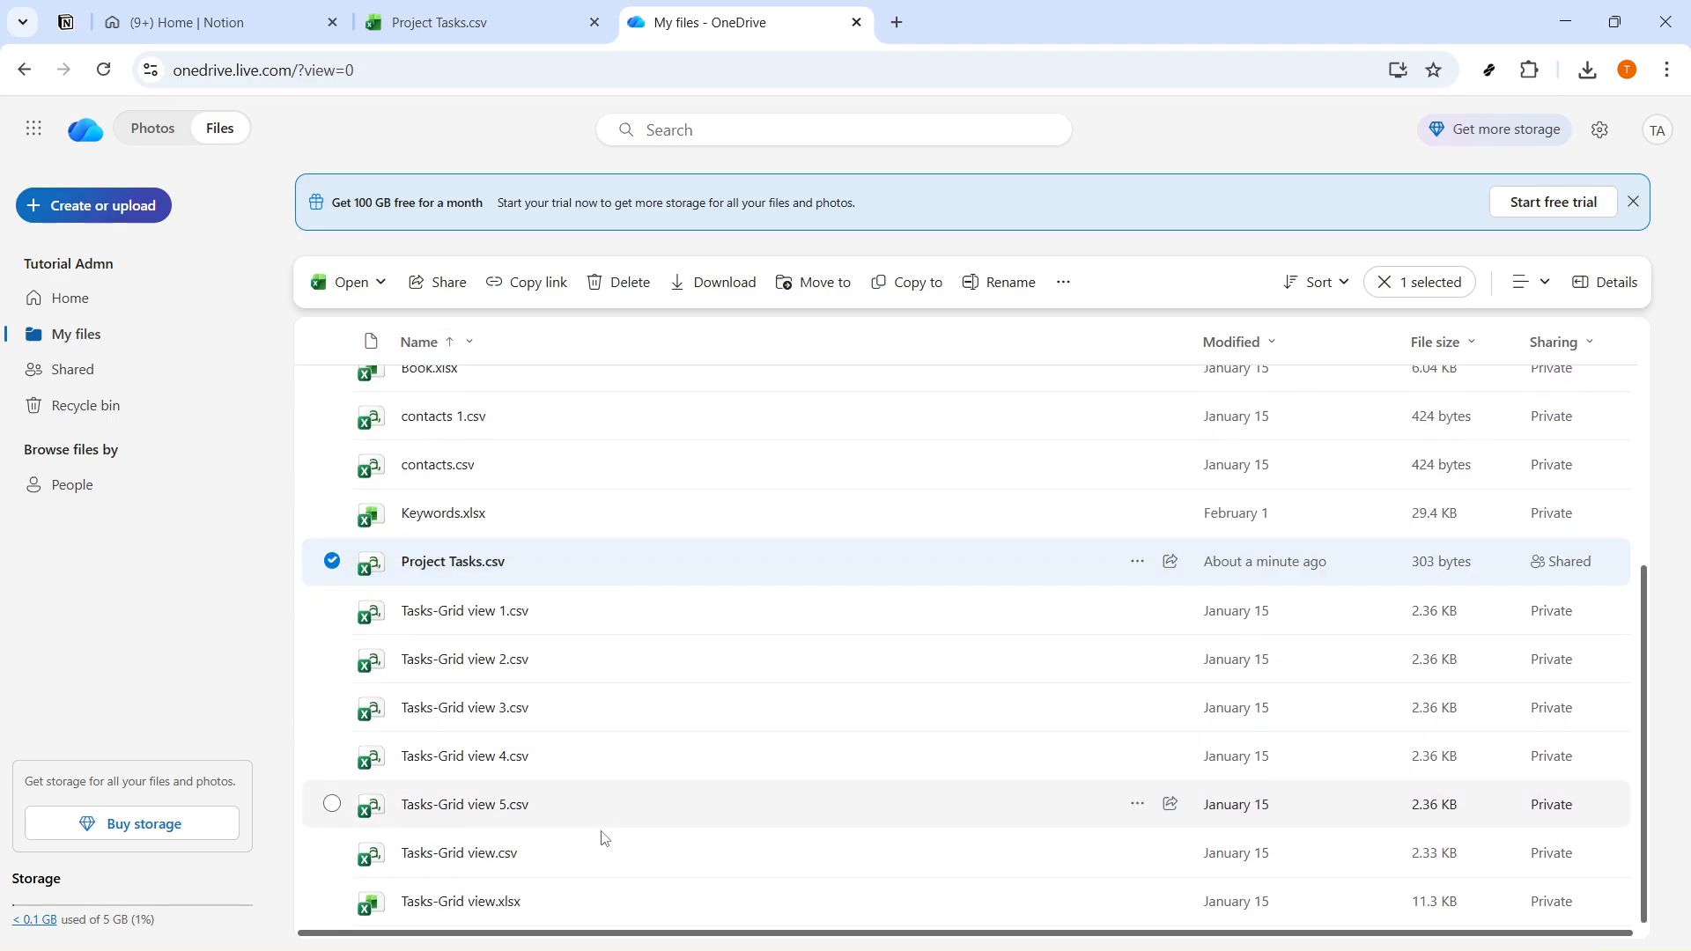
- Review the open Project Tasks workbook and its file name, and view the create and upload options in OneDrive
click(450, 10)
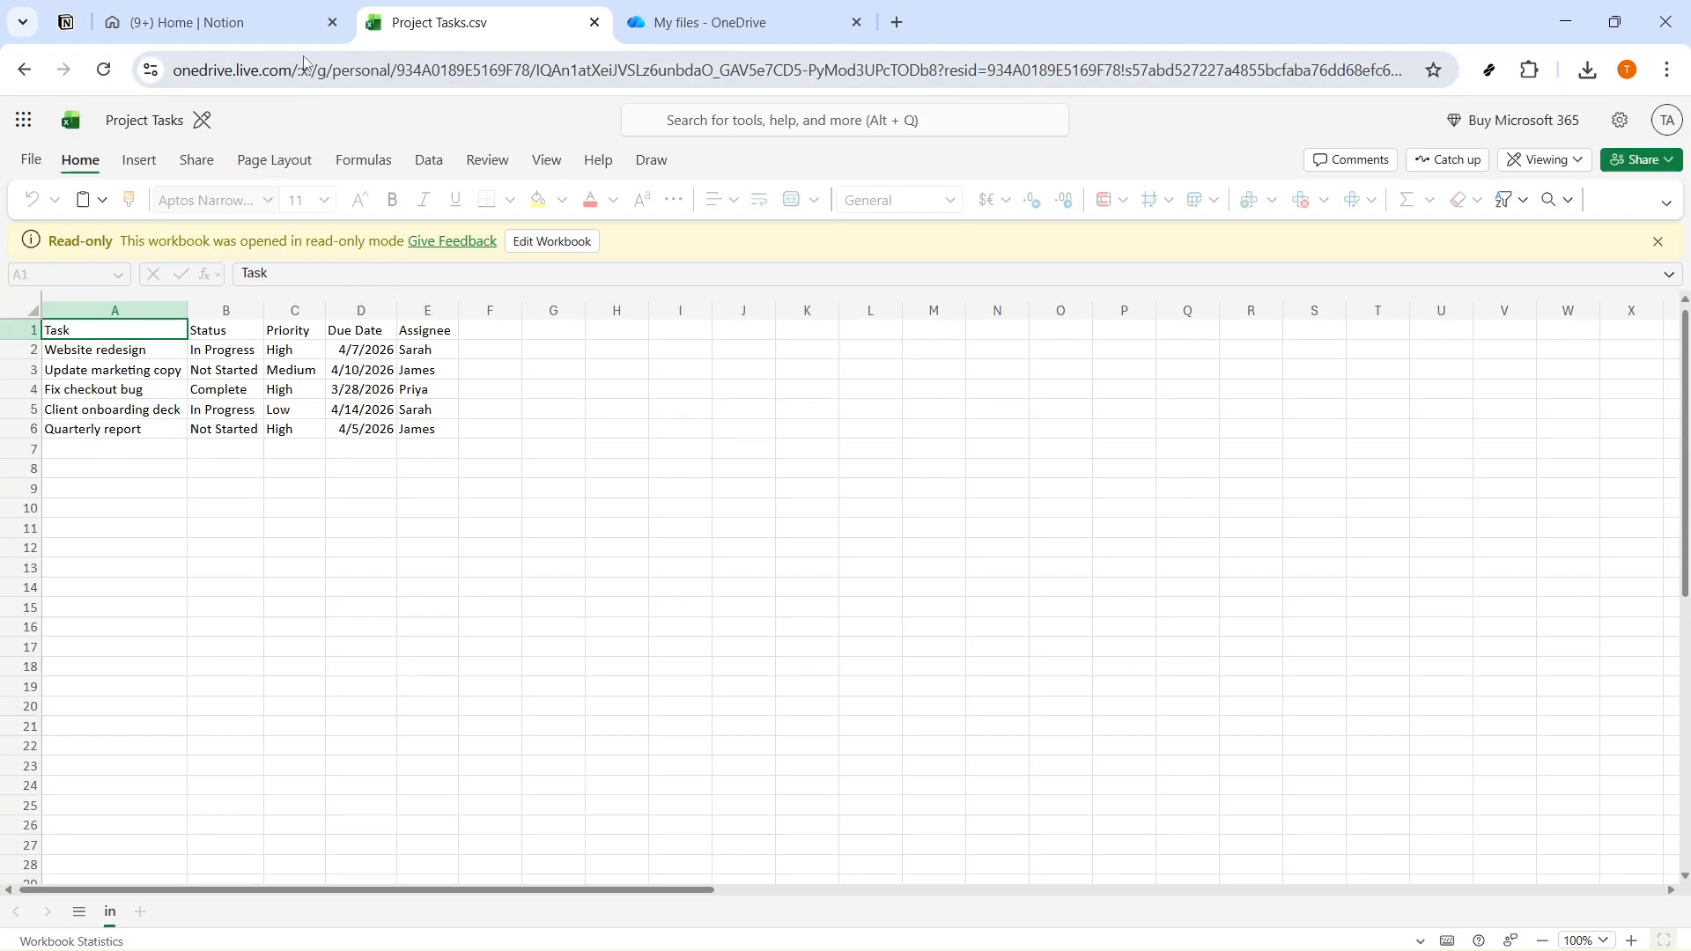
click(144, 120)
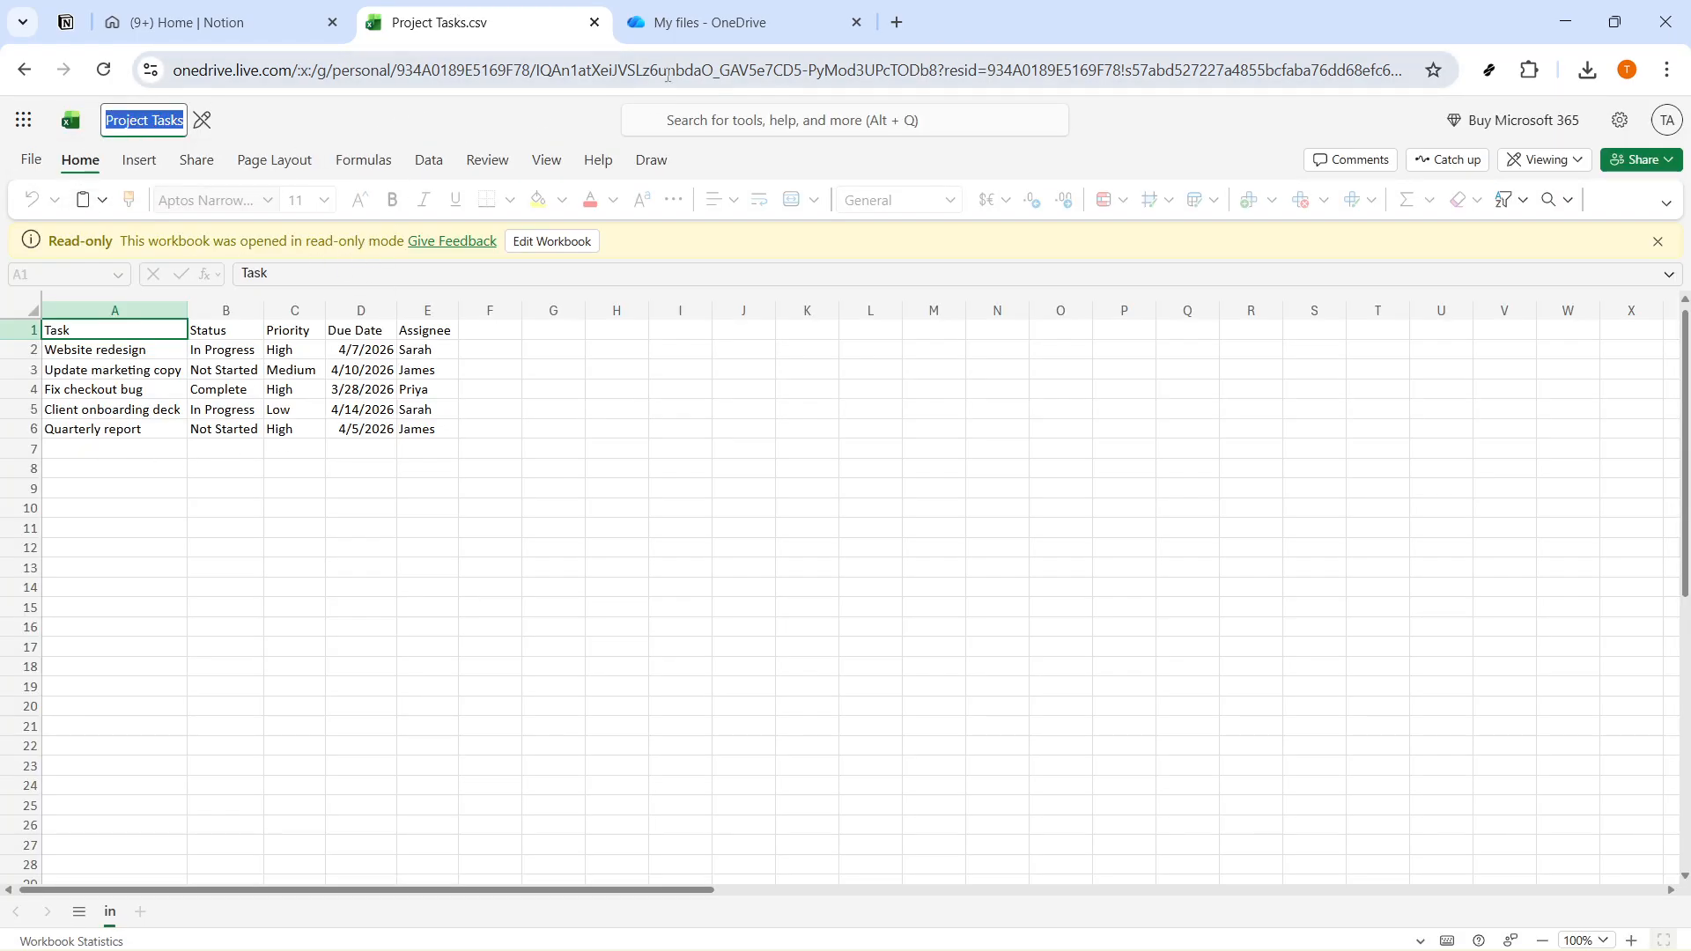
click(718, 17)
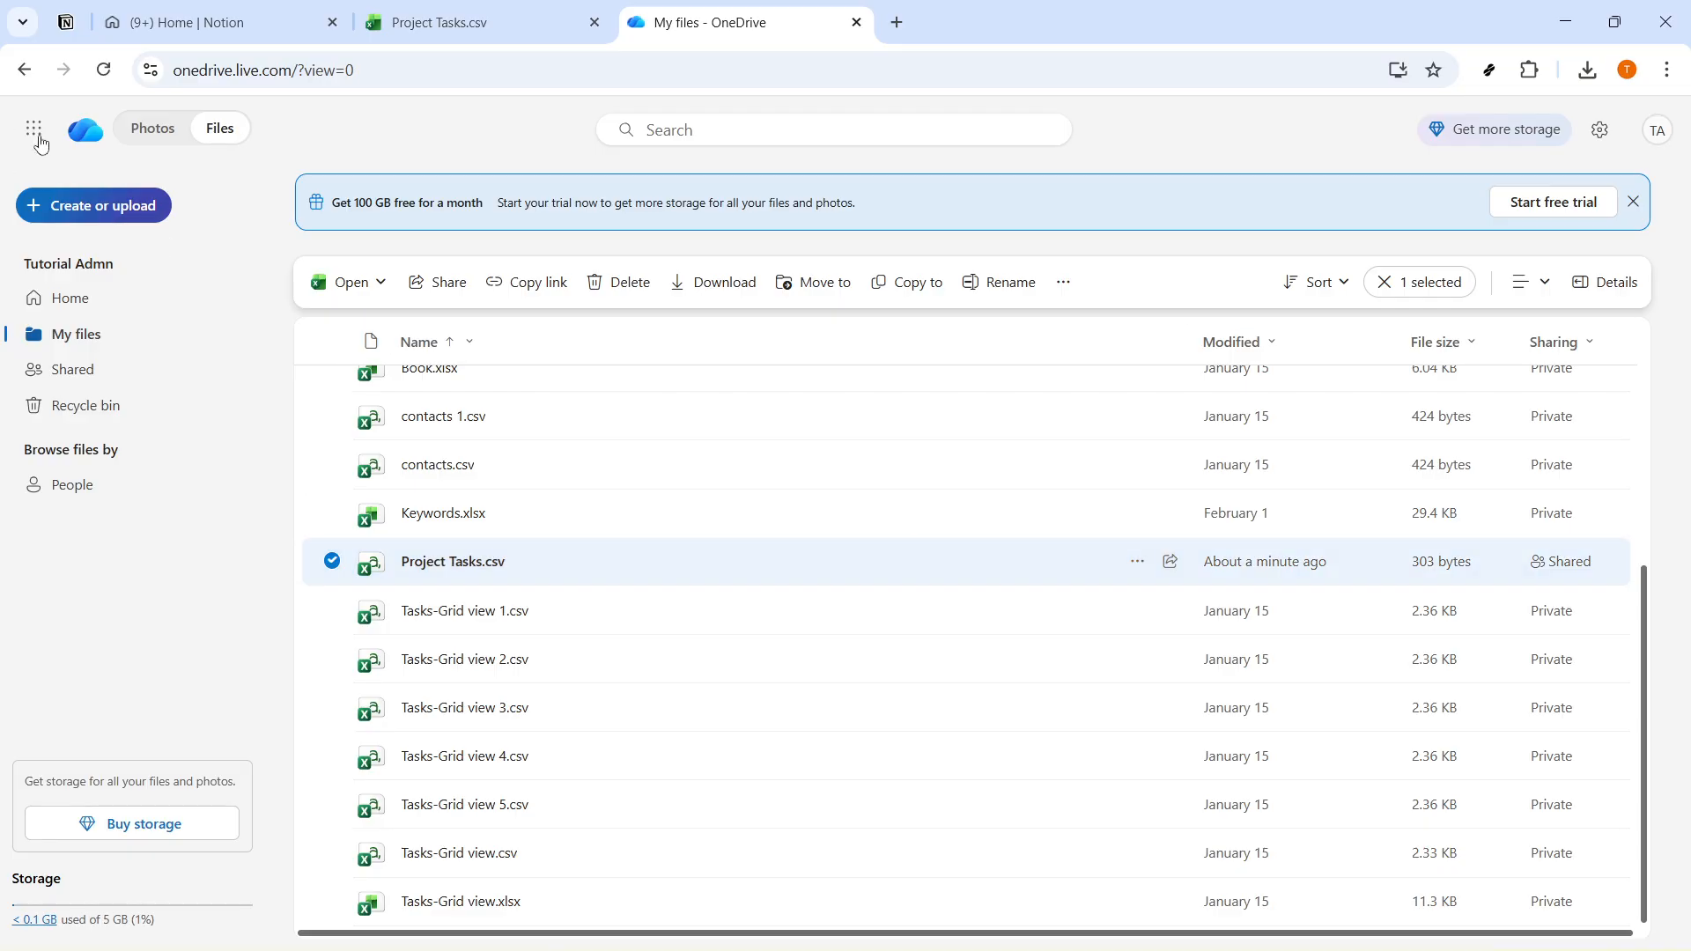
click(105, 208)
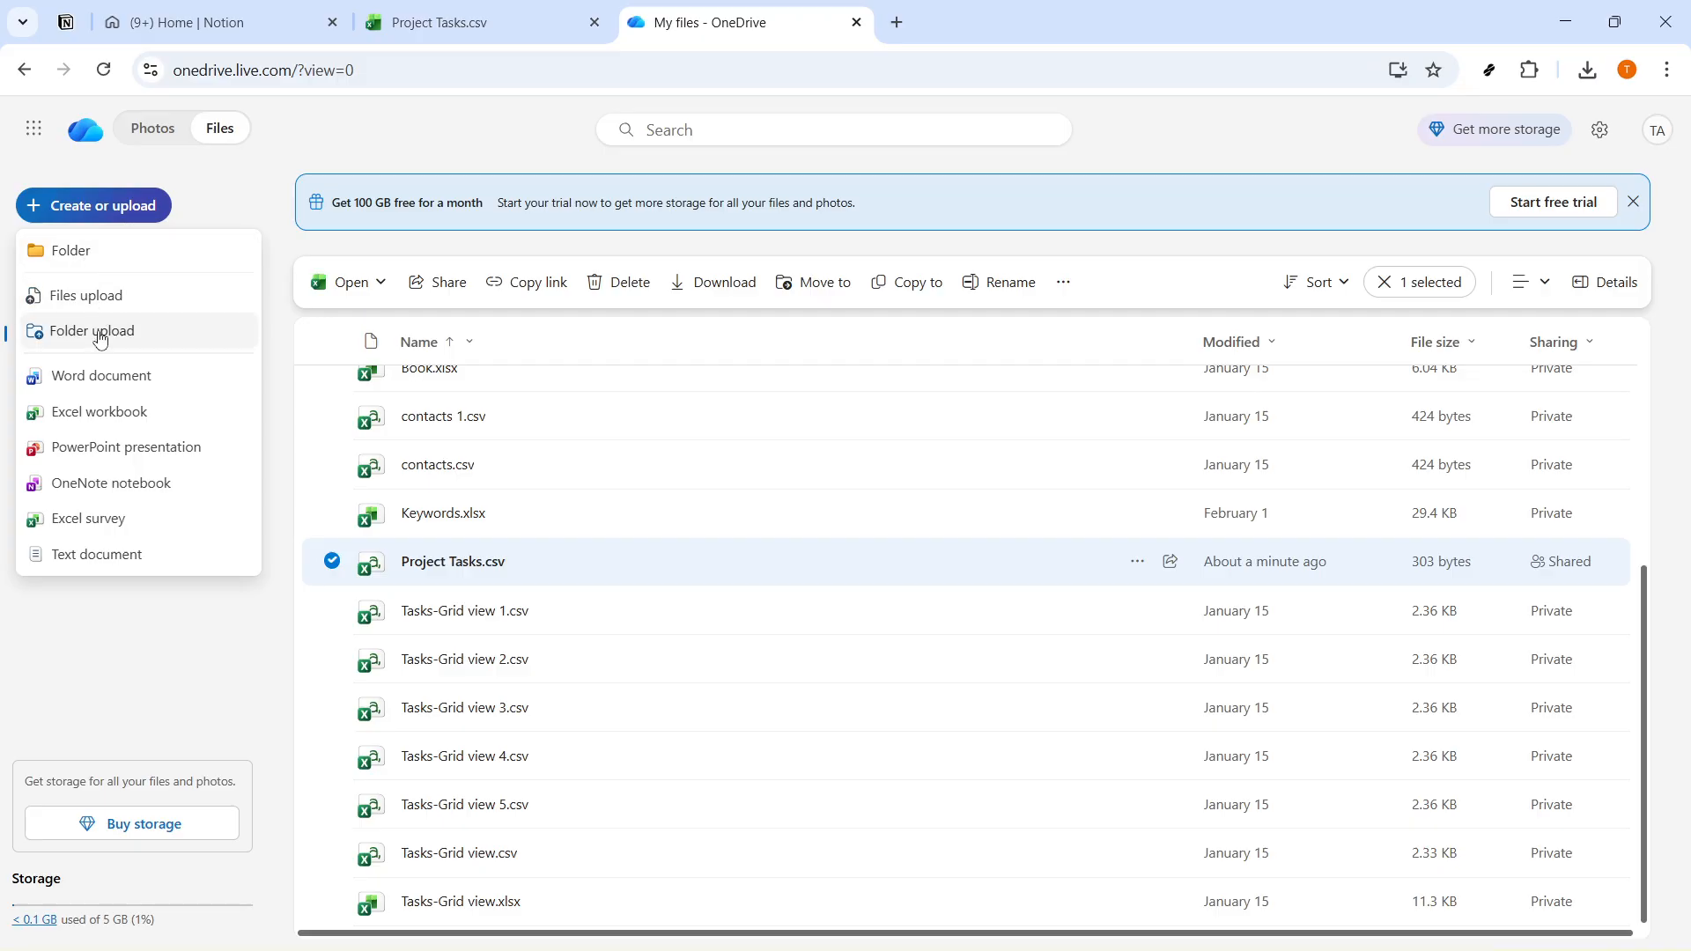
click(1177, 159)
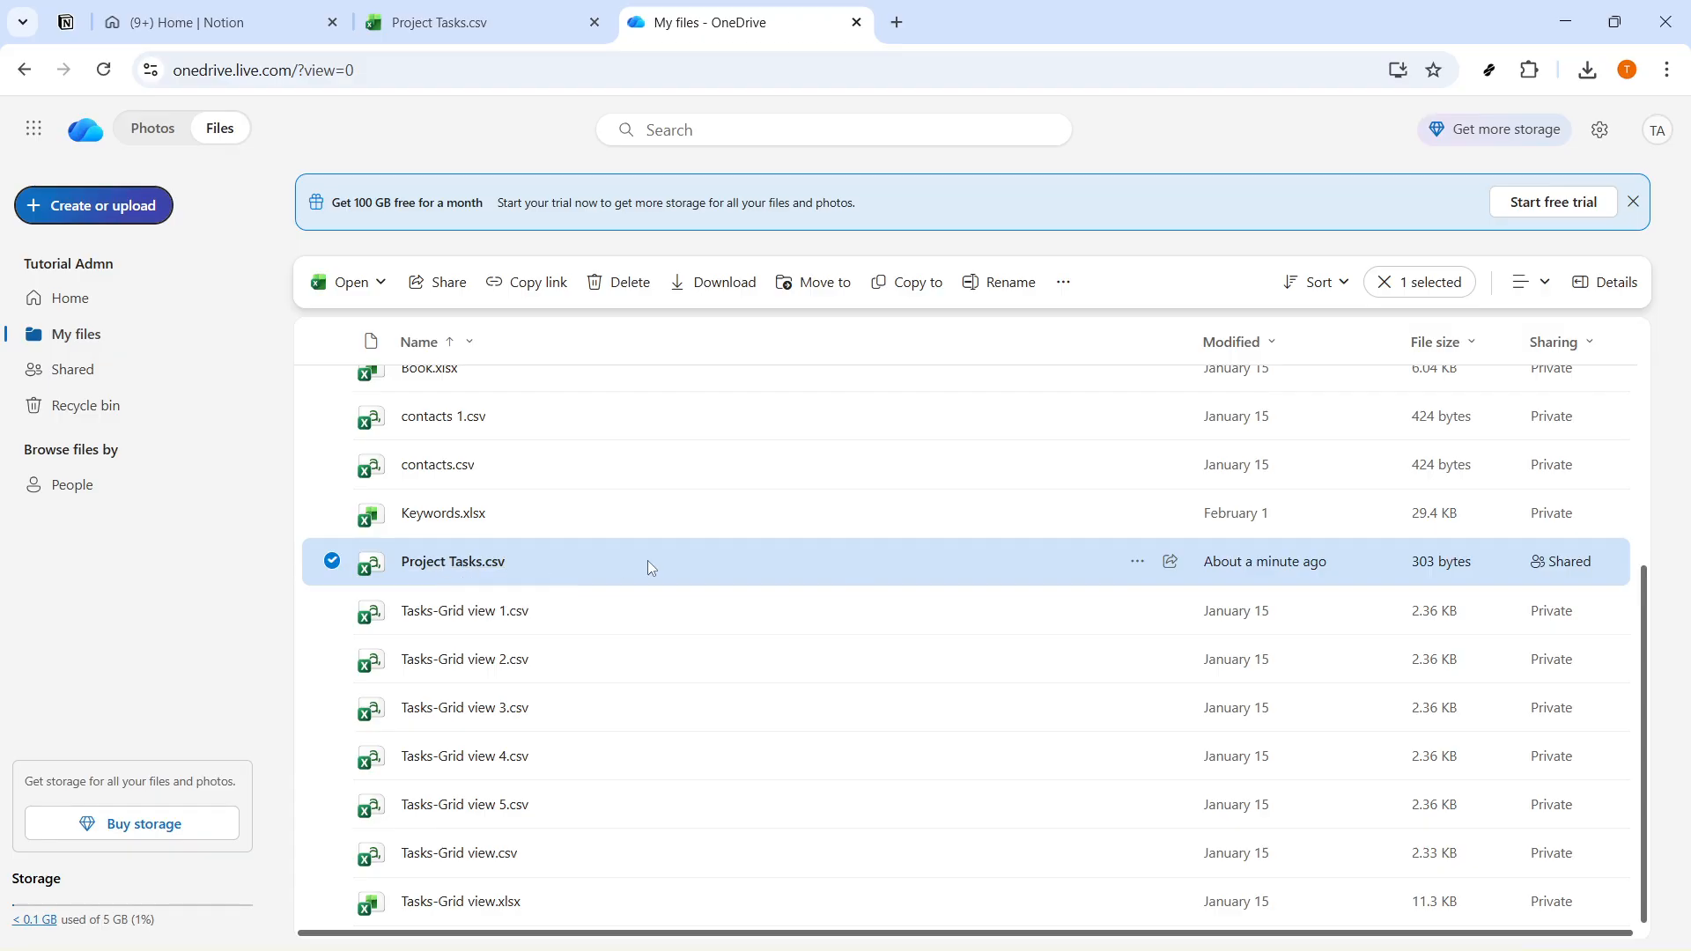
- Copy the sharing link of Project Tasks.csv in OneDrive, allowing the site access to the clipboard
right_click(756, 560)
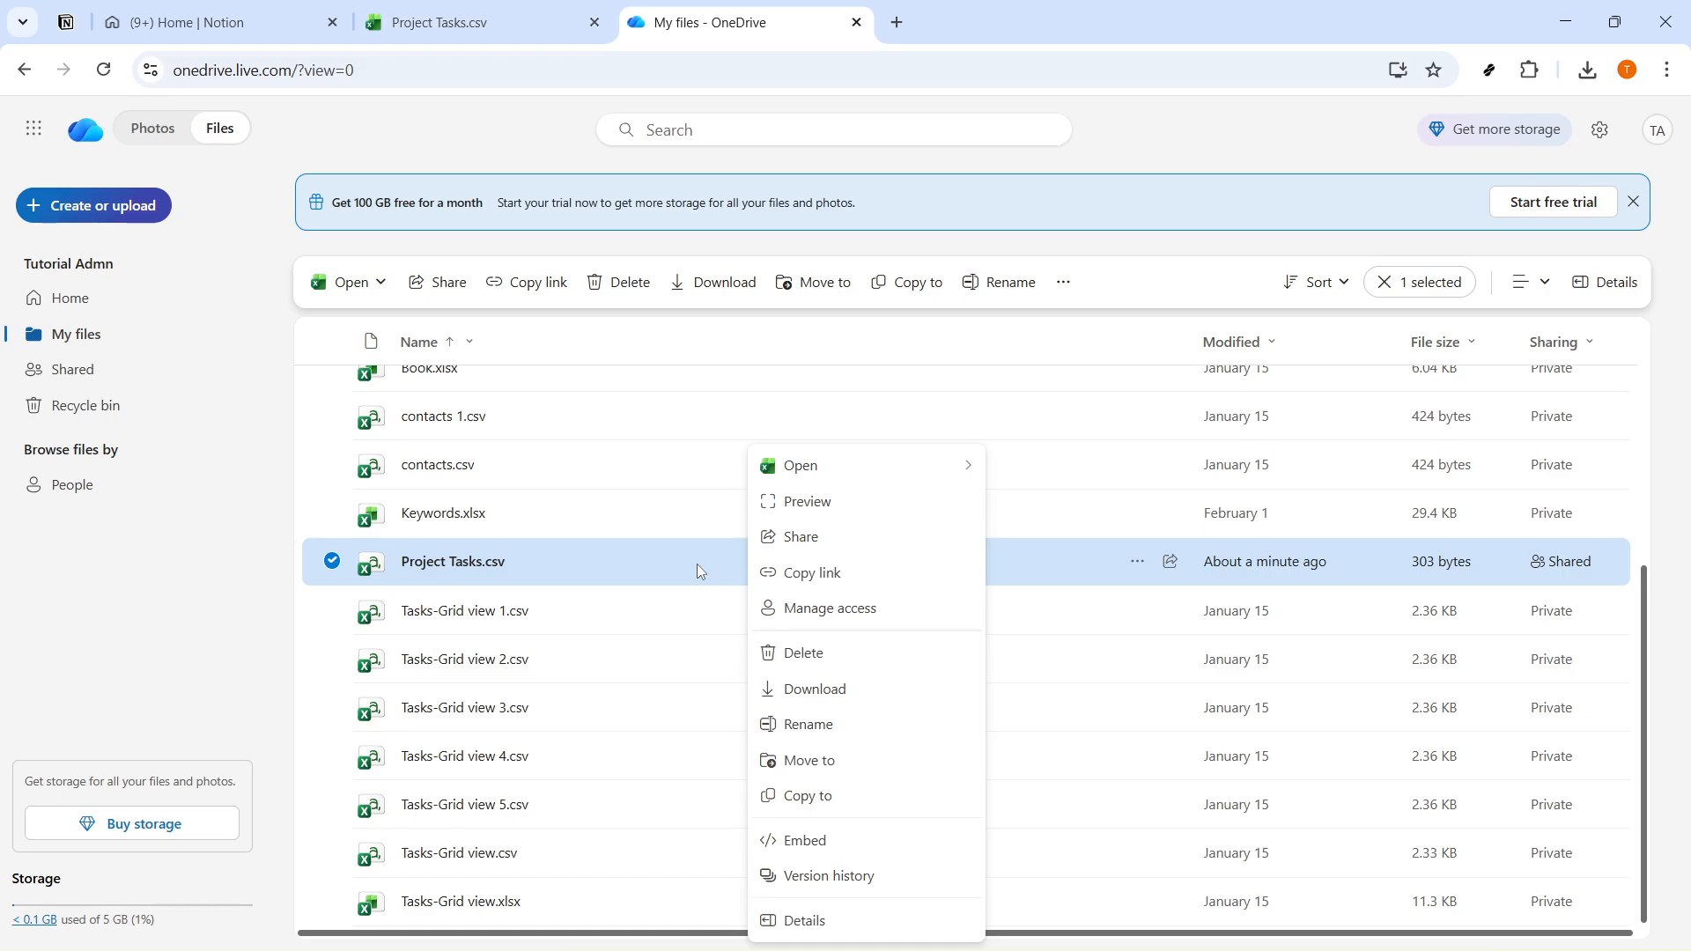
click(851, 573)
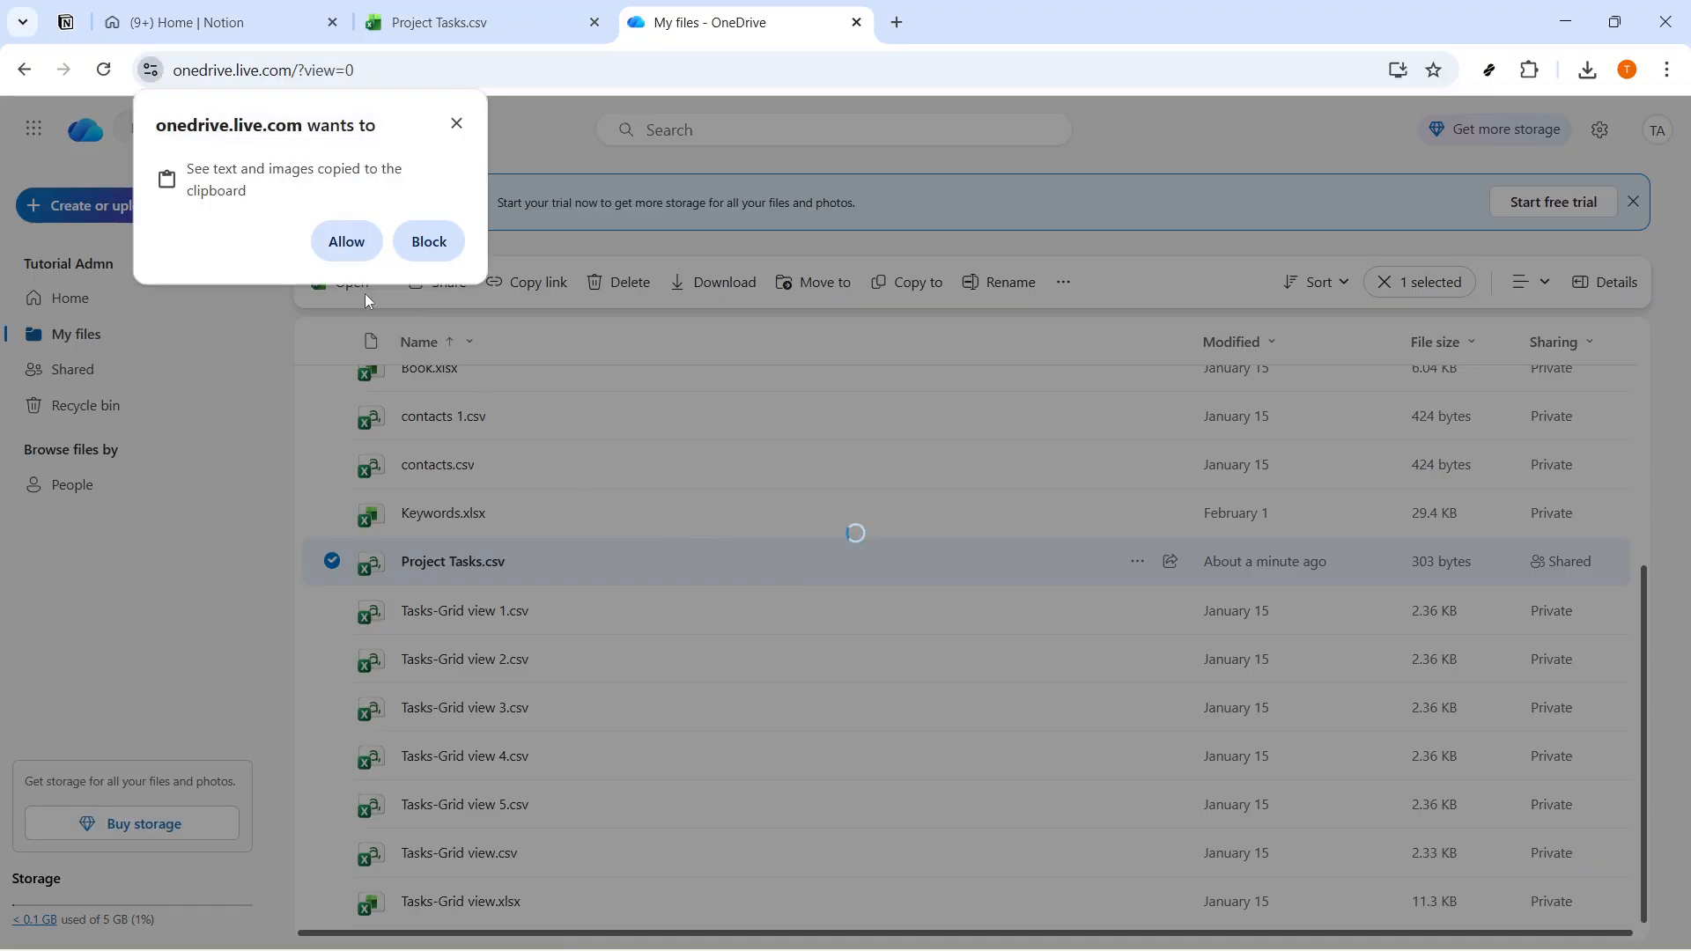
click(345, 242)
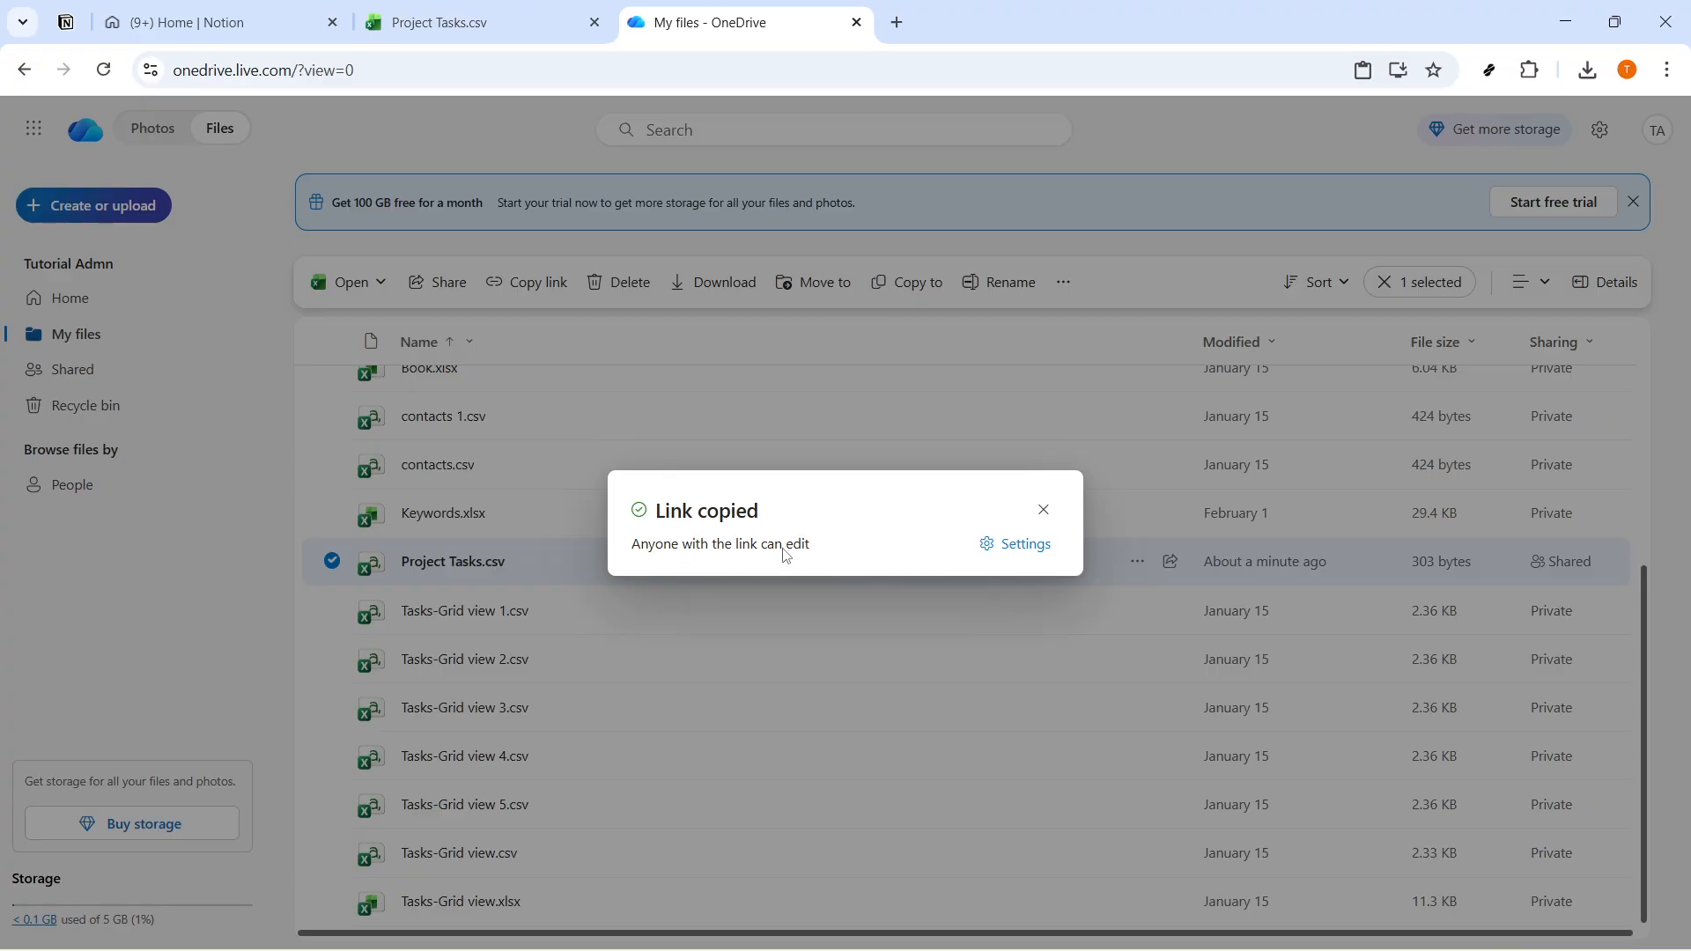
drag(766, 512, 655, 511)
click(1043, 510)
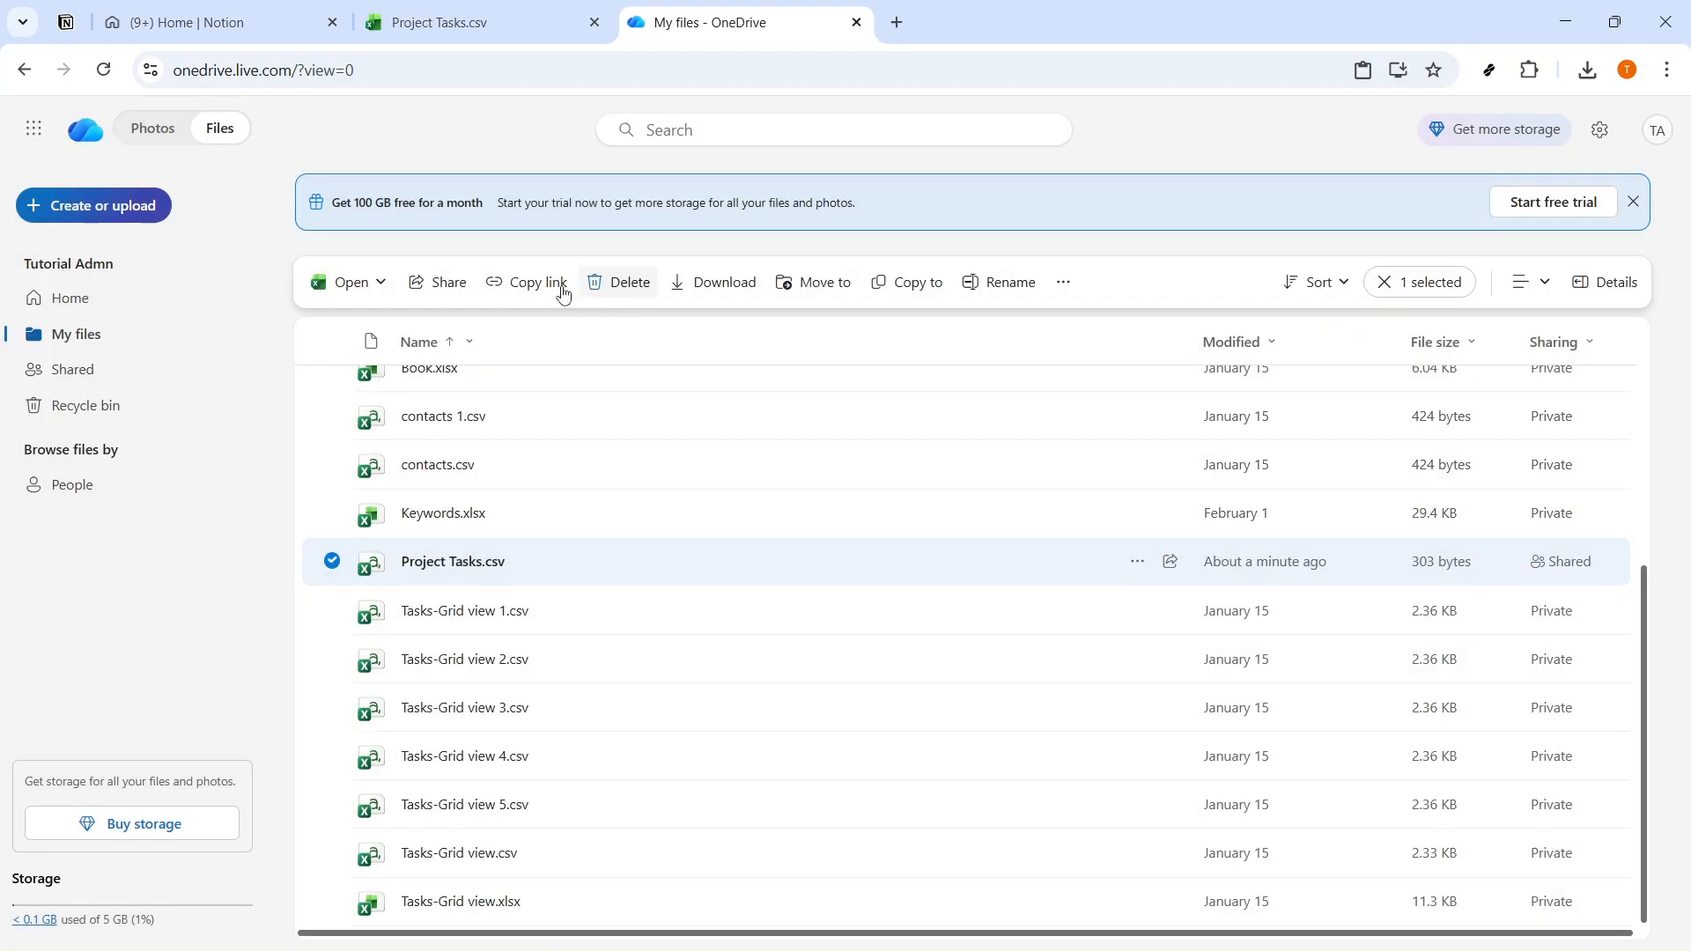
click(526, 295)
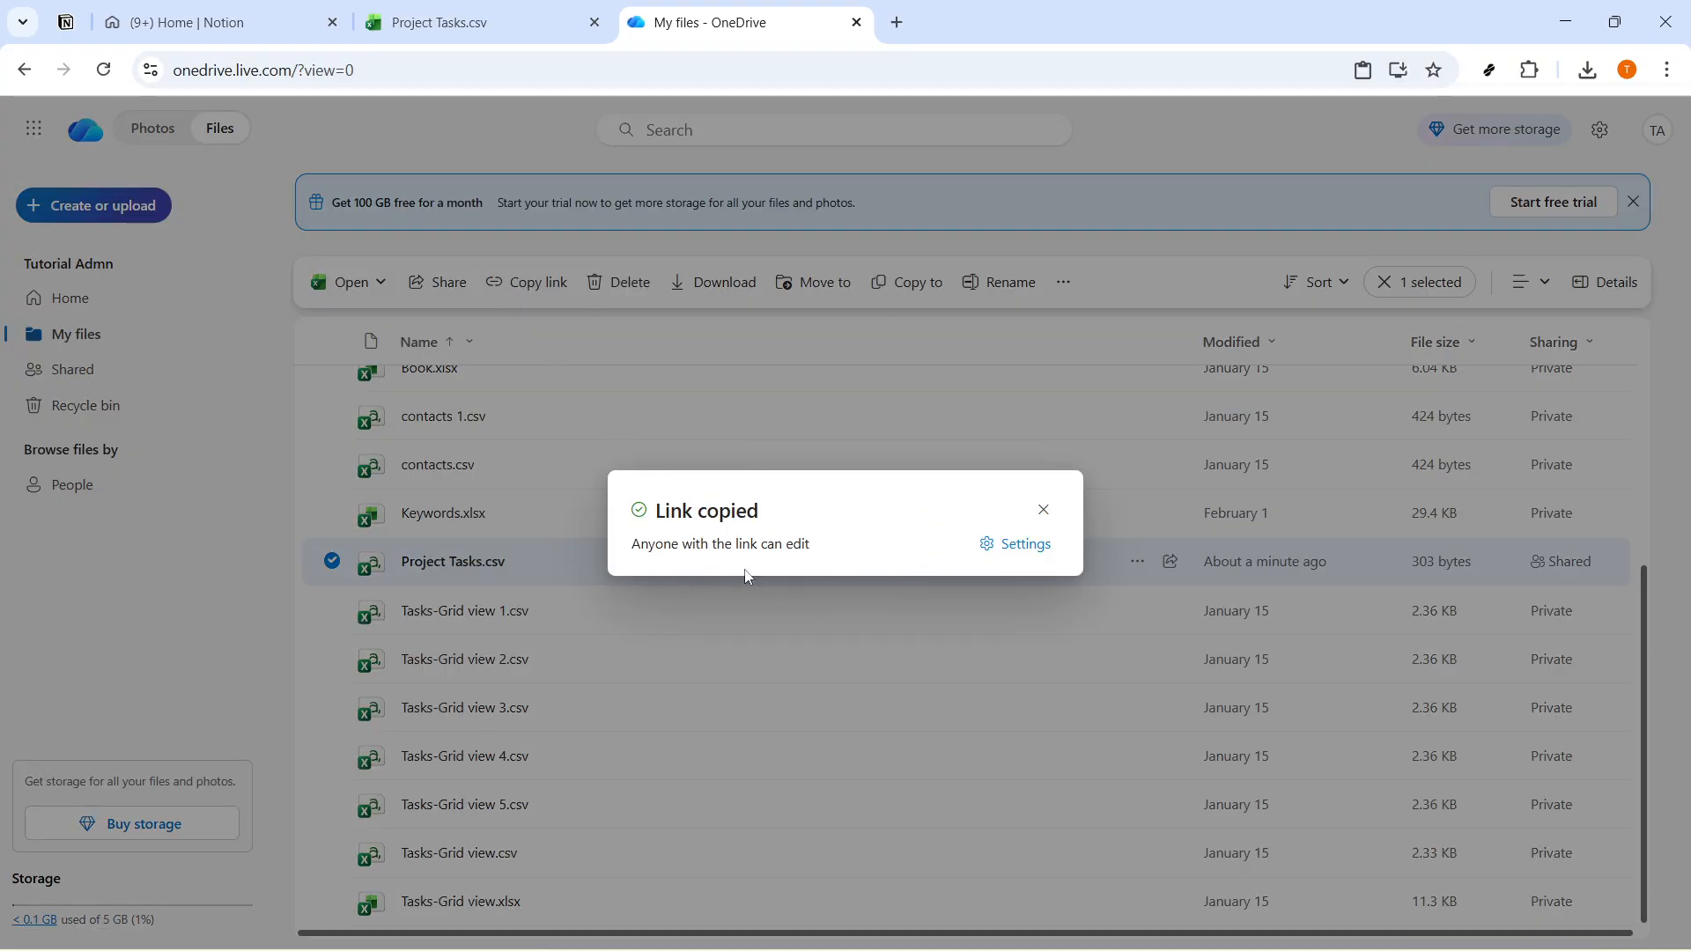
- Switch to Notion, expand the Private section and open the Excel Integration page
click(211, 22)
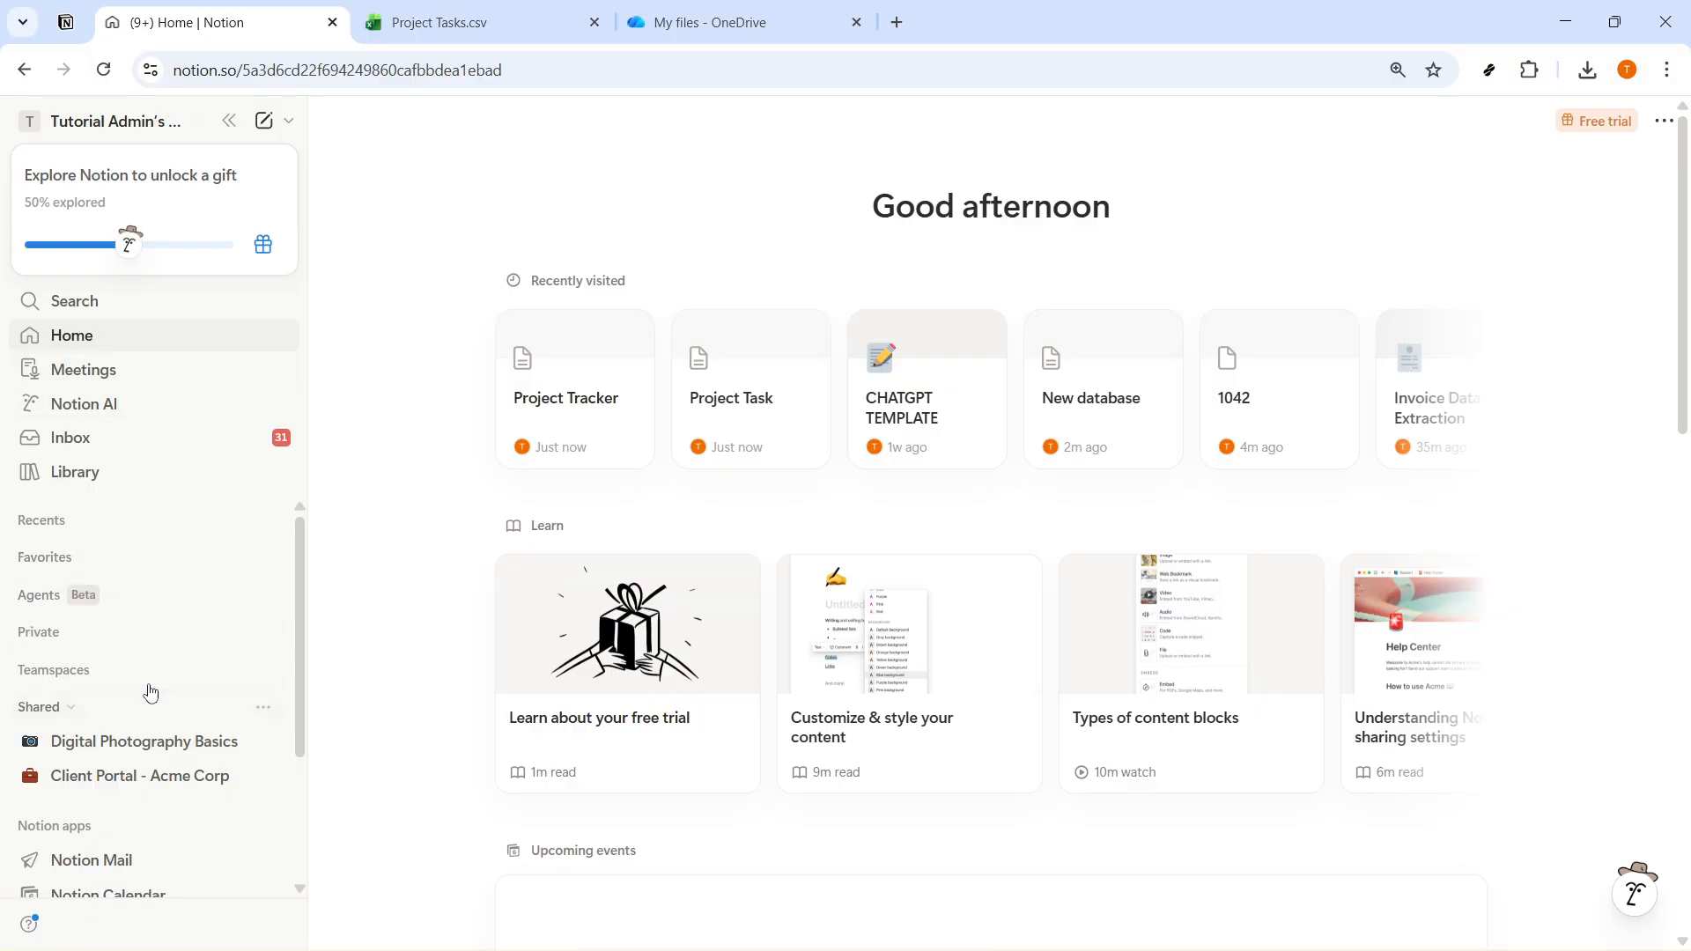
click(151, 642)
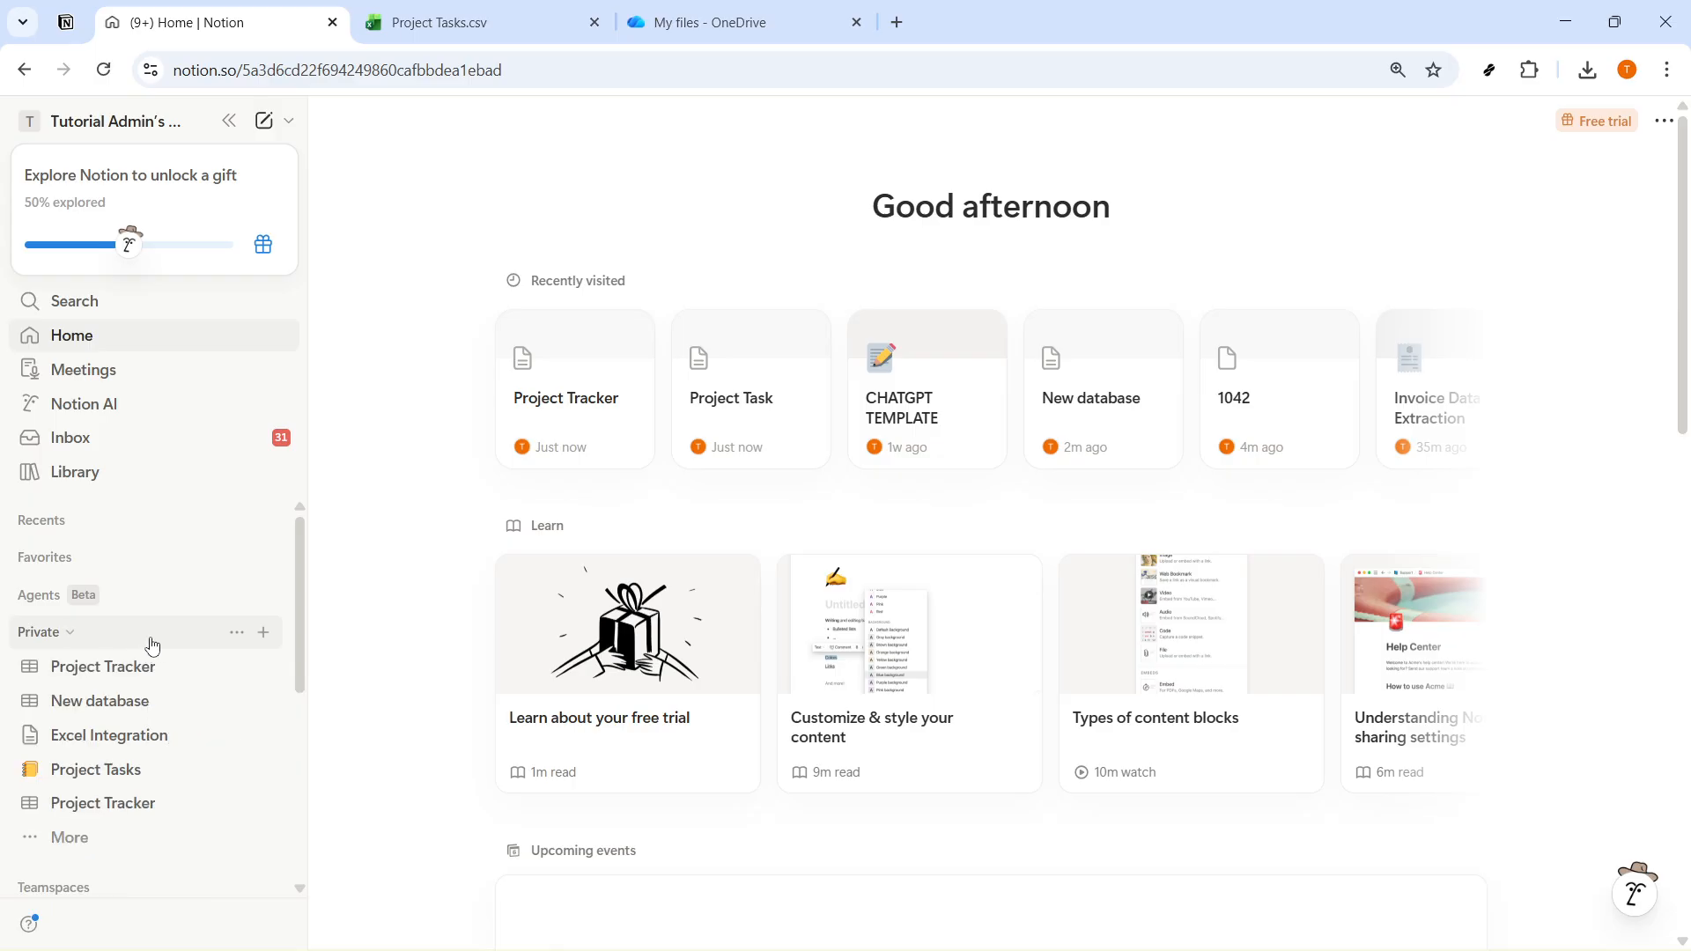
click(161, 739)
drag(965, 297, 613, 294)
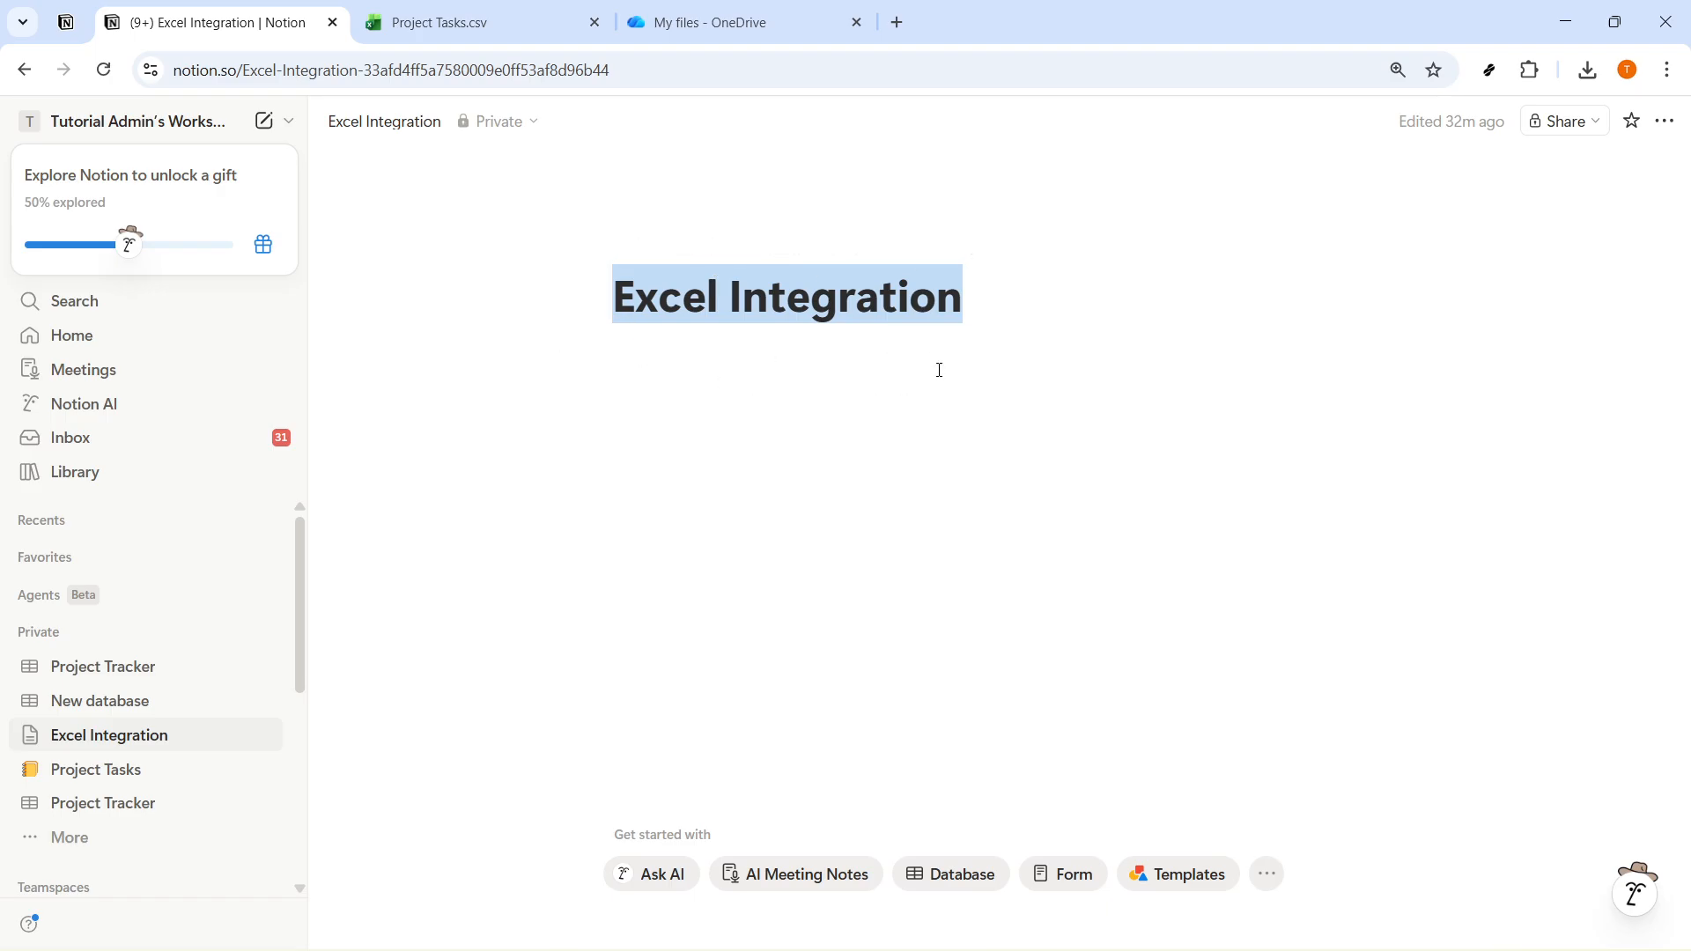
click(690, 385)
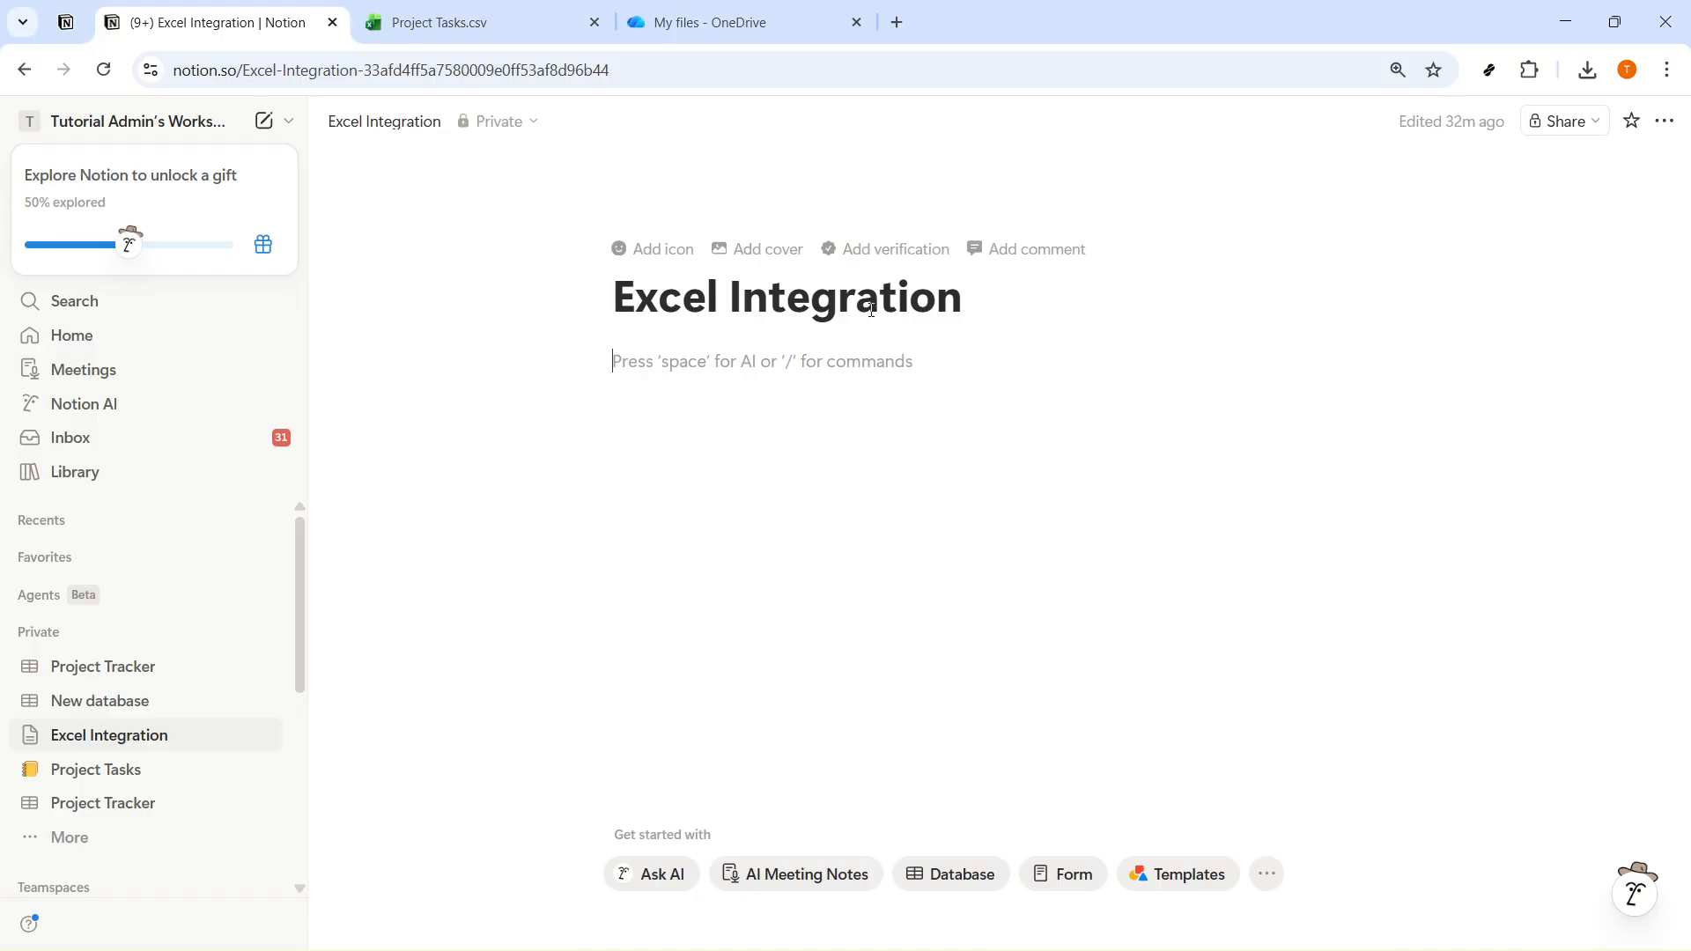
- Paste the copied OneDrive link into the empty body of the Excel Integration page as a Preview and enlarge the embed
click(407, 130)
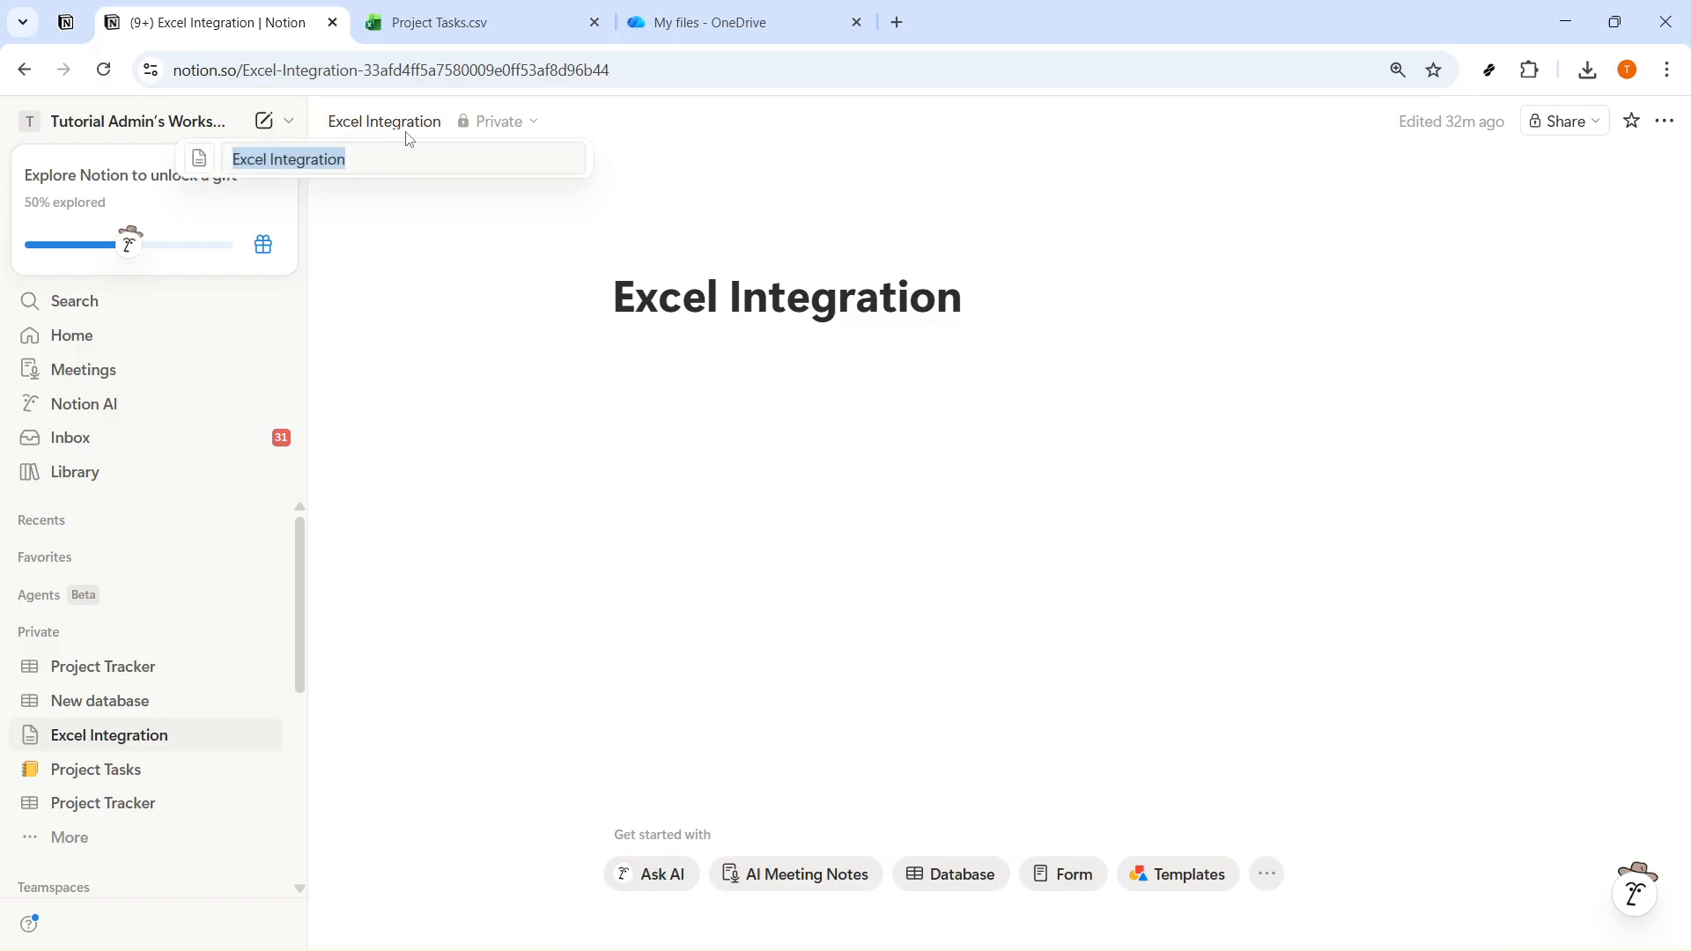
click(641, 387)
click(658, 395)
click(970, 304)
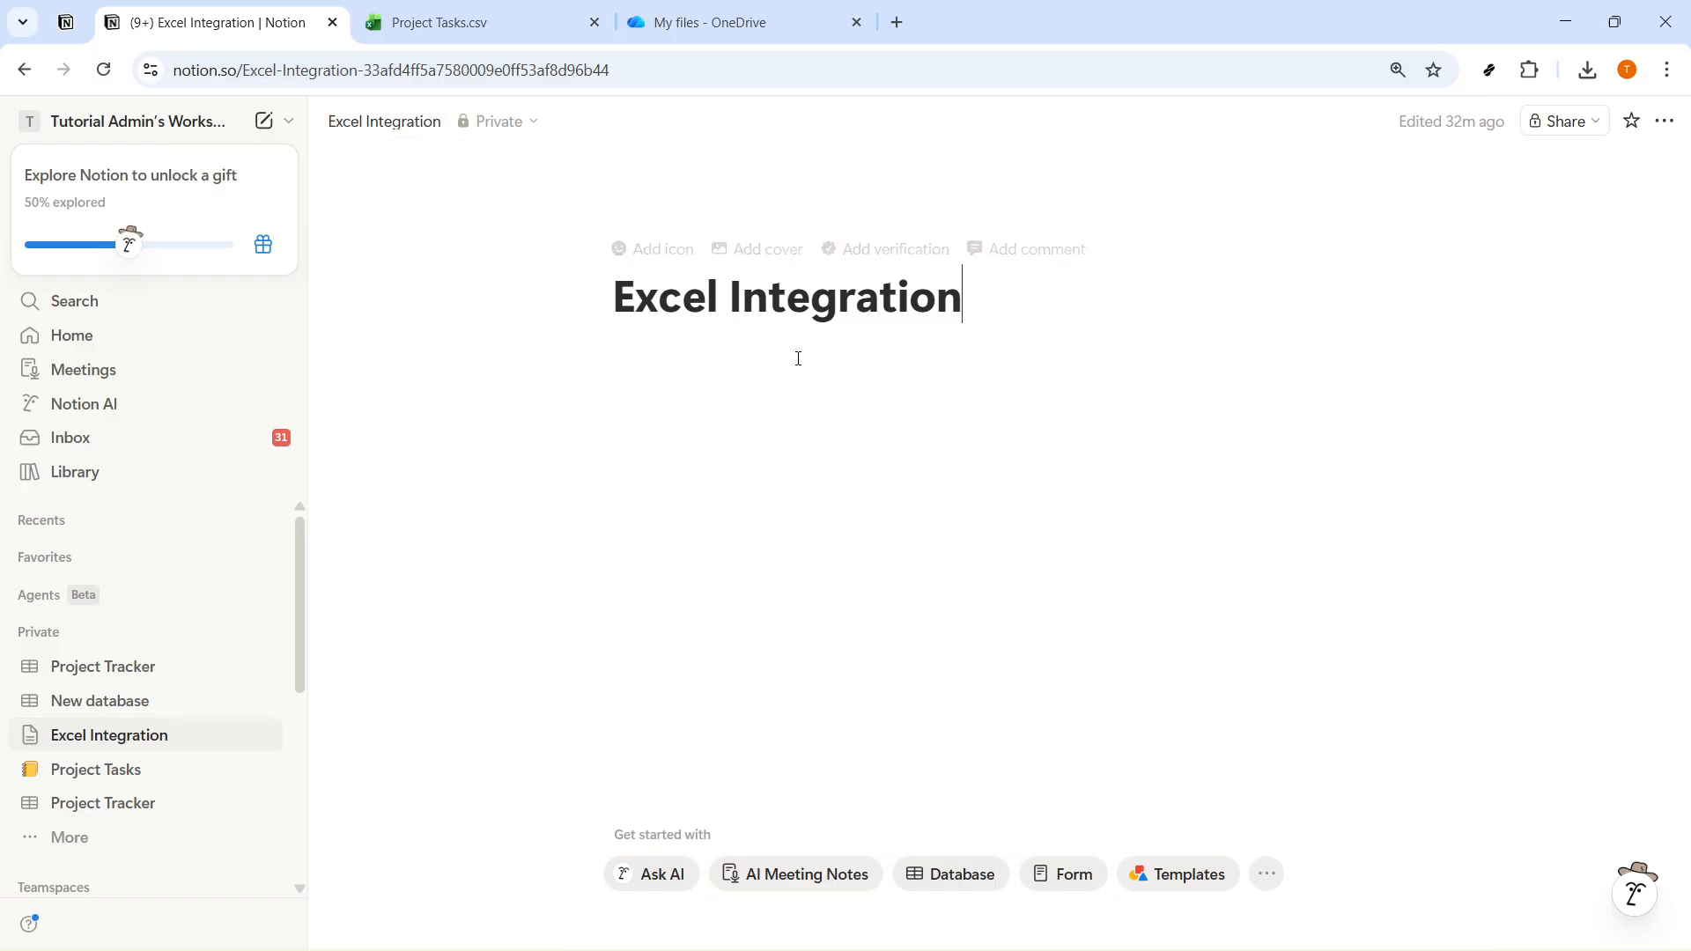
drag(661, 391, 655, 367)
click(637, 412)
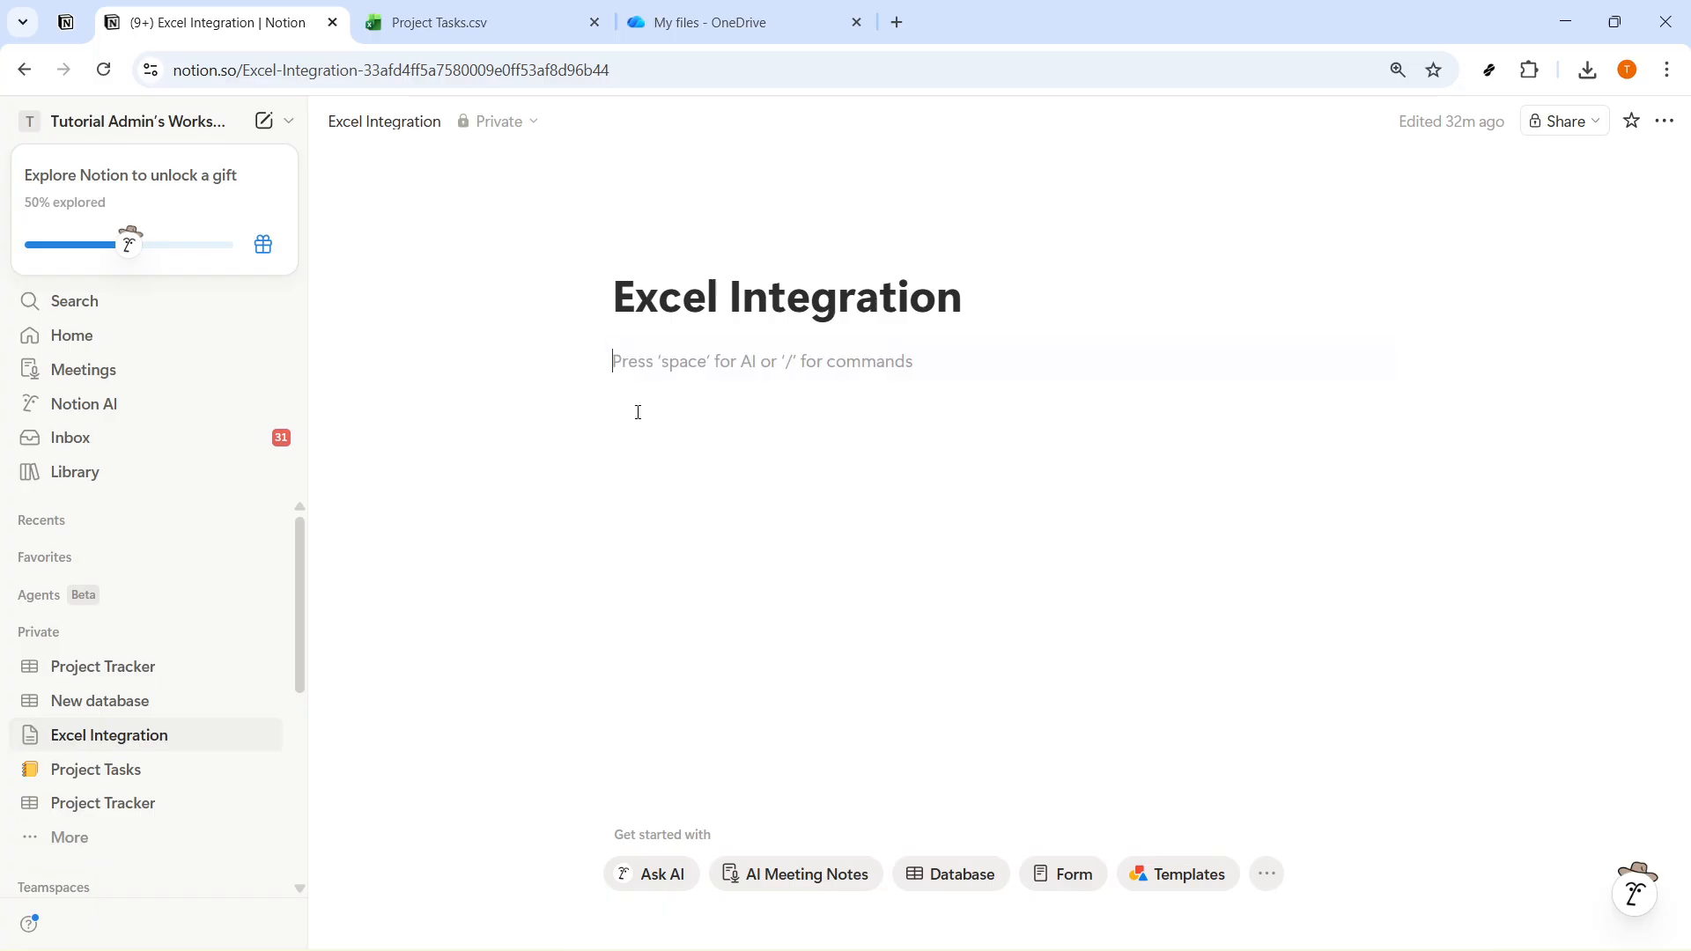
key(ctrl+v)
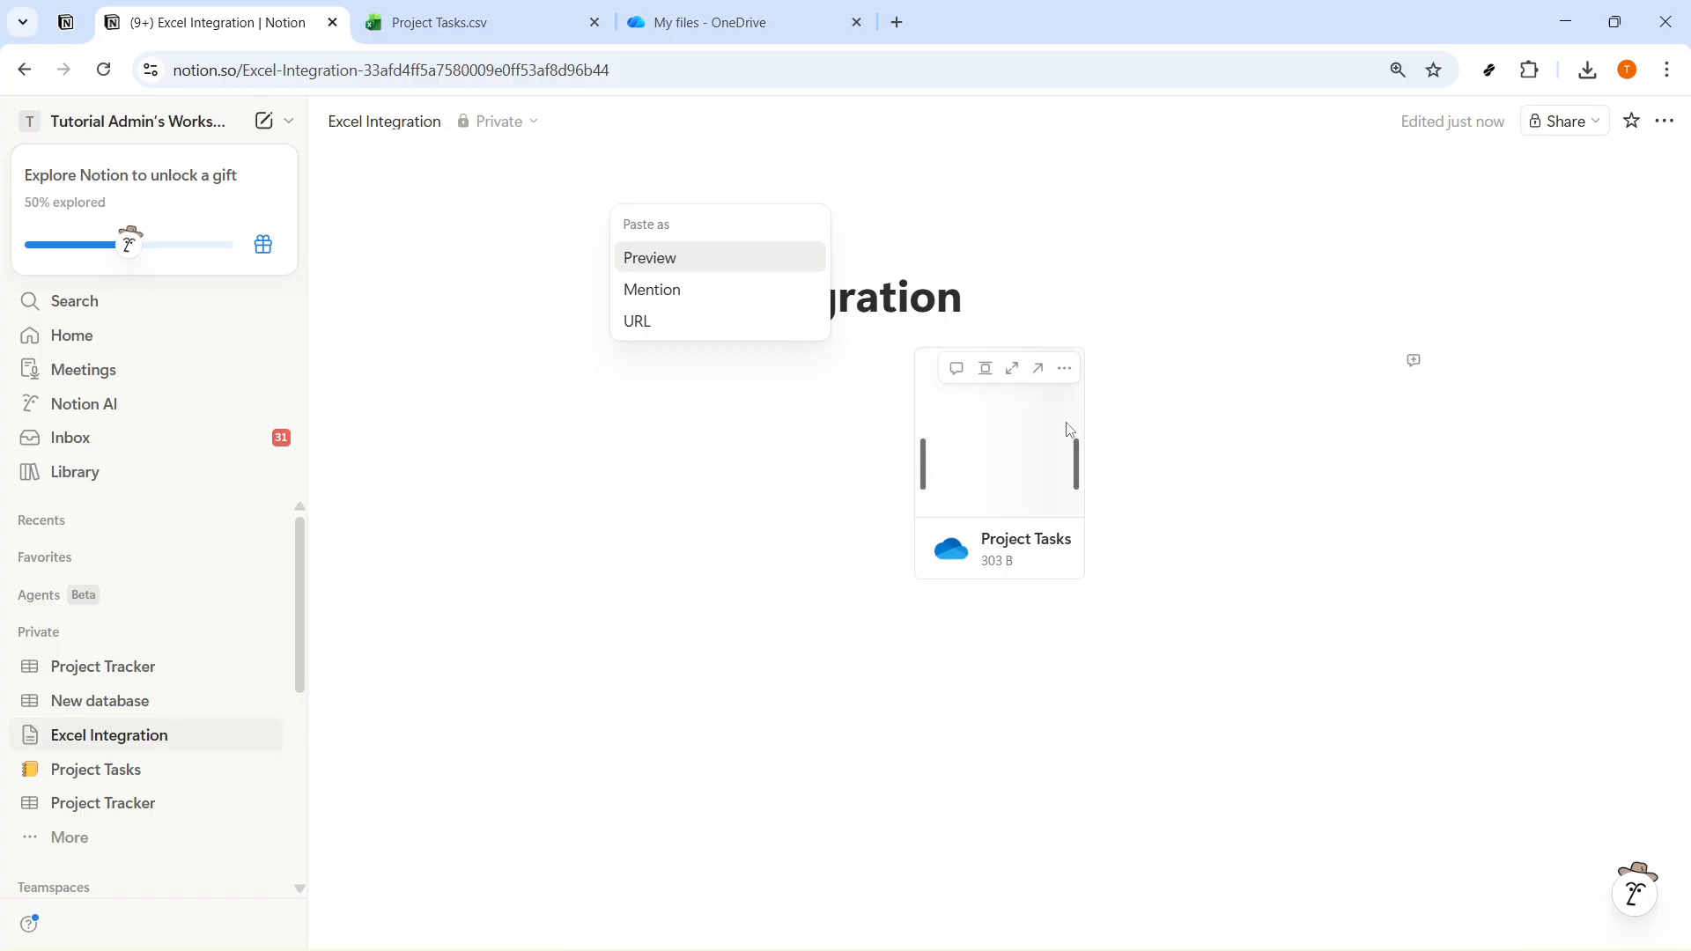
drag(1077, 421, 1177, 461)
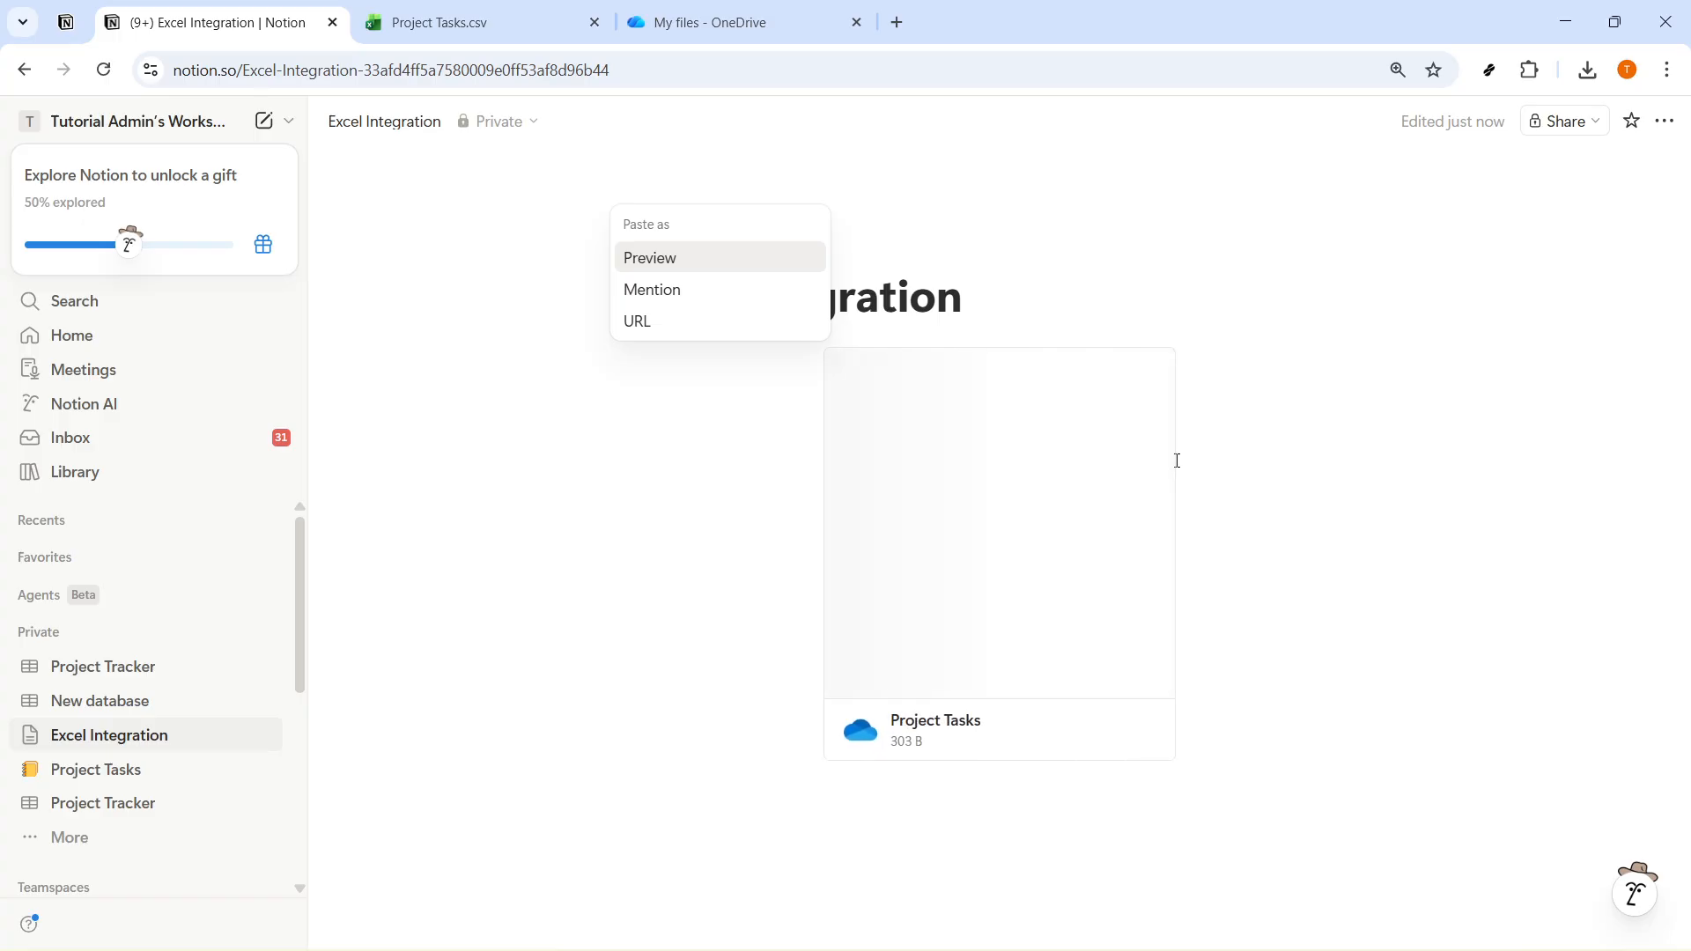
click(667, 263)
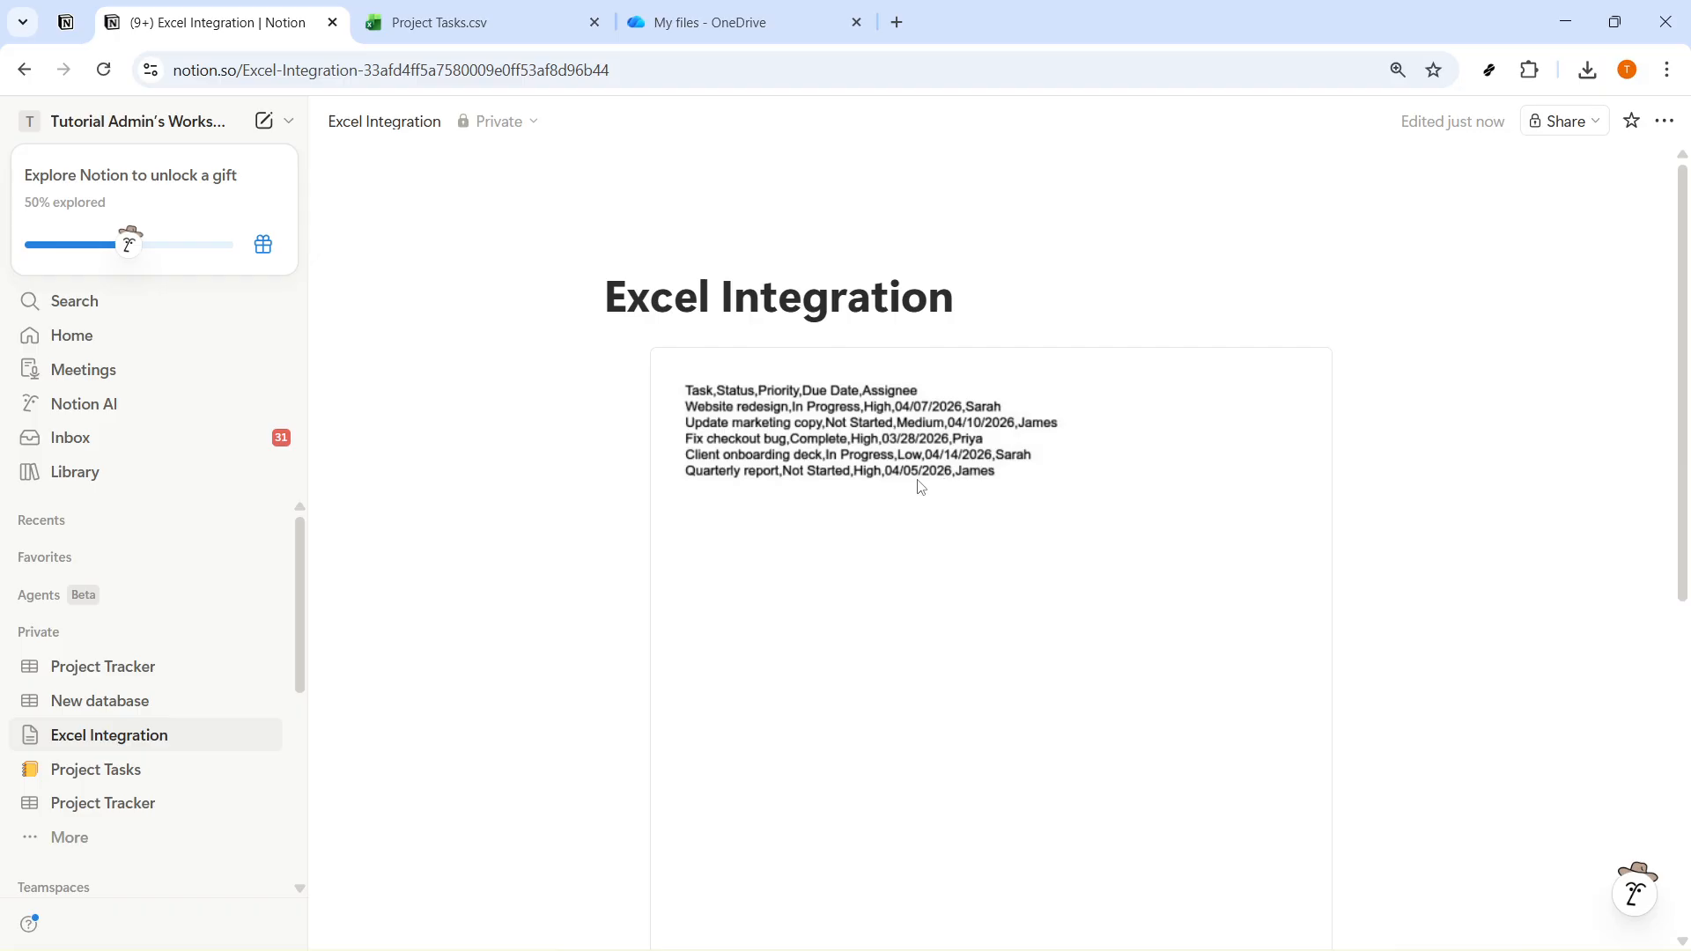
- Narrow the embedded Project Tasks preview on the Excel Integration page
scroll(932, 498, down, 5)
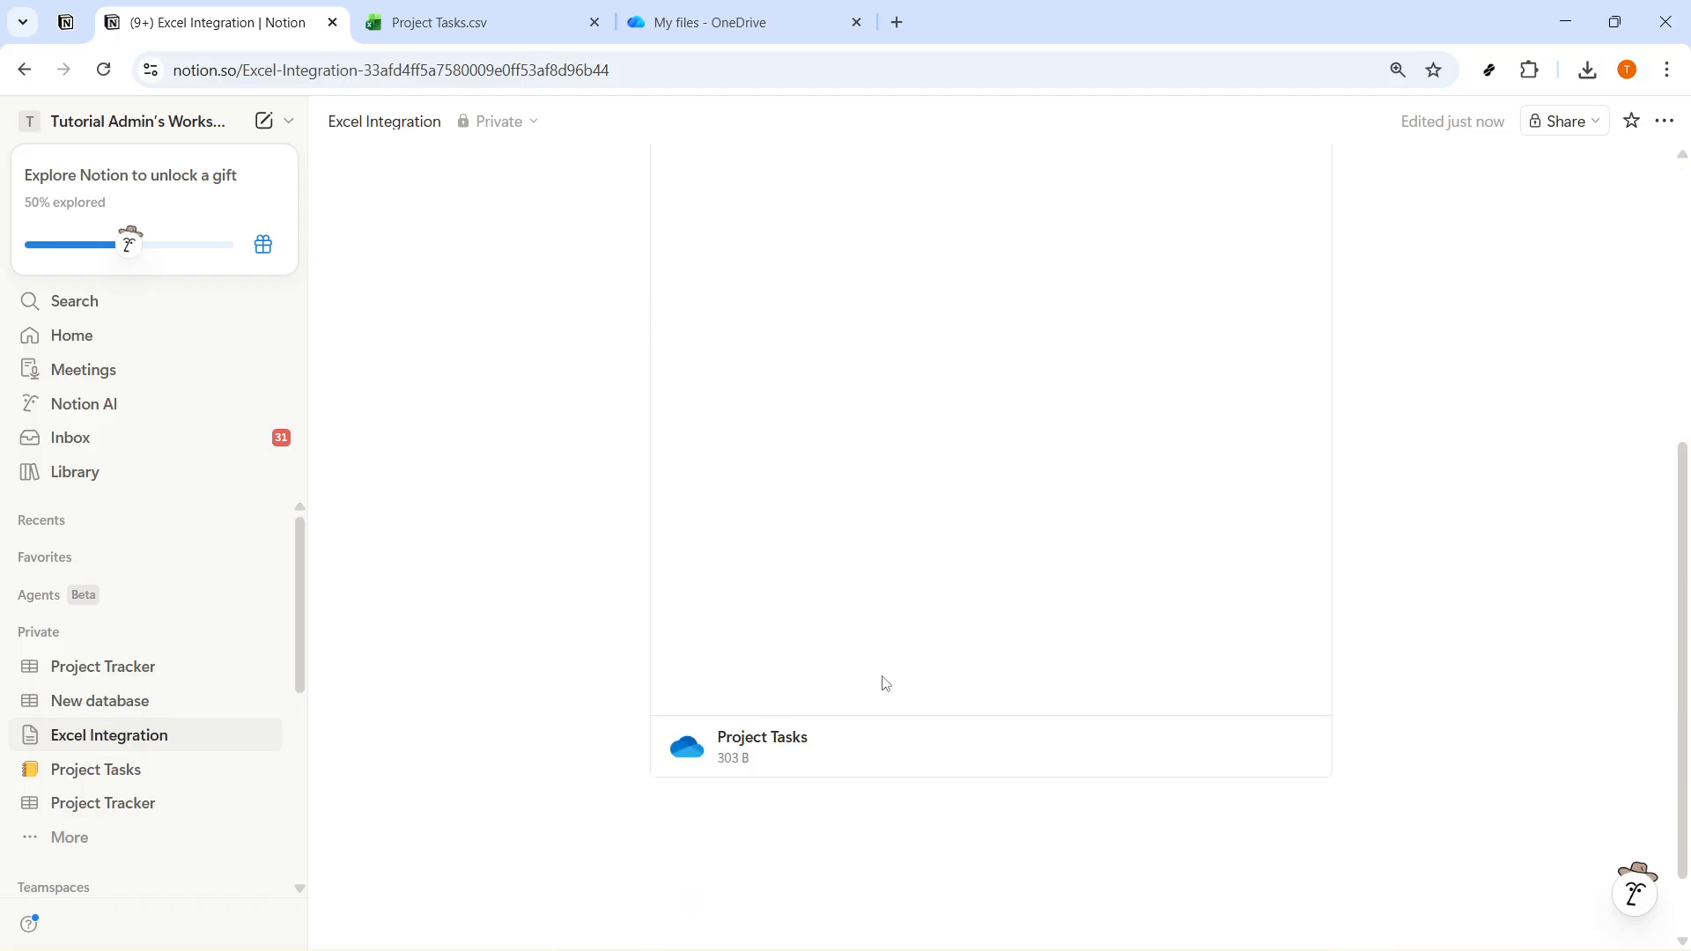
click(1303, 770)
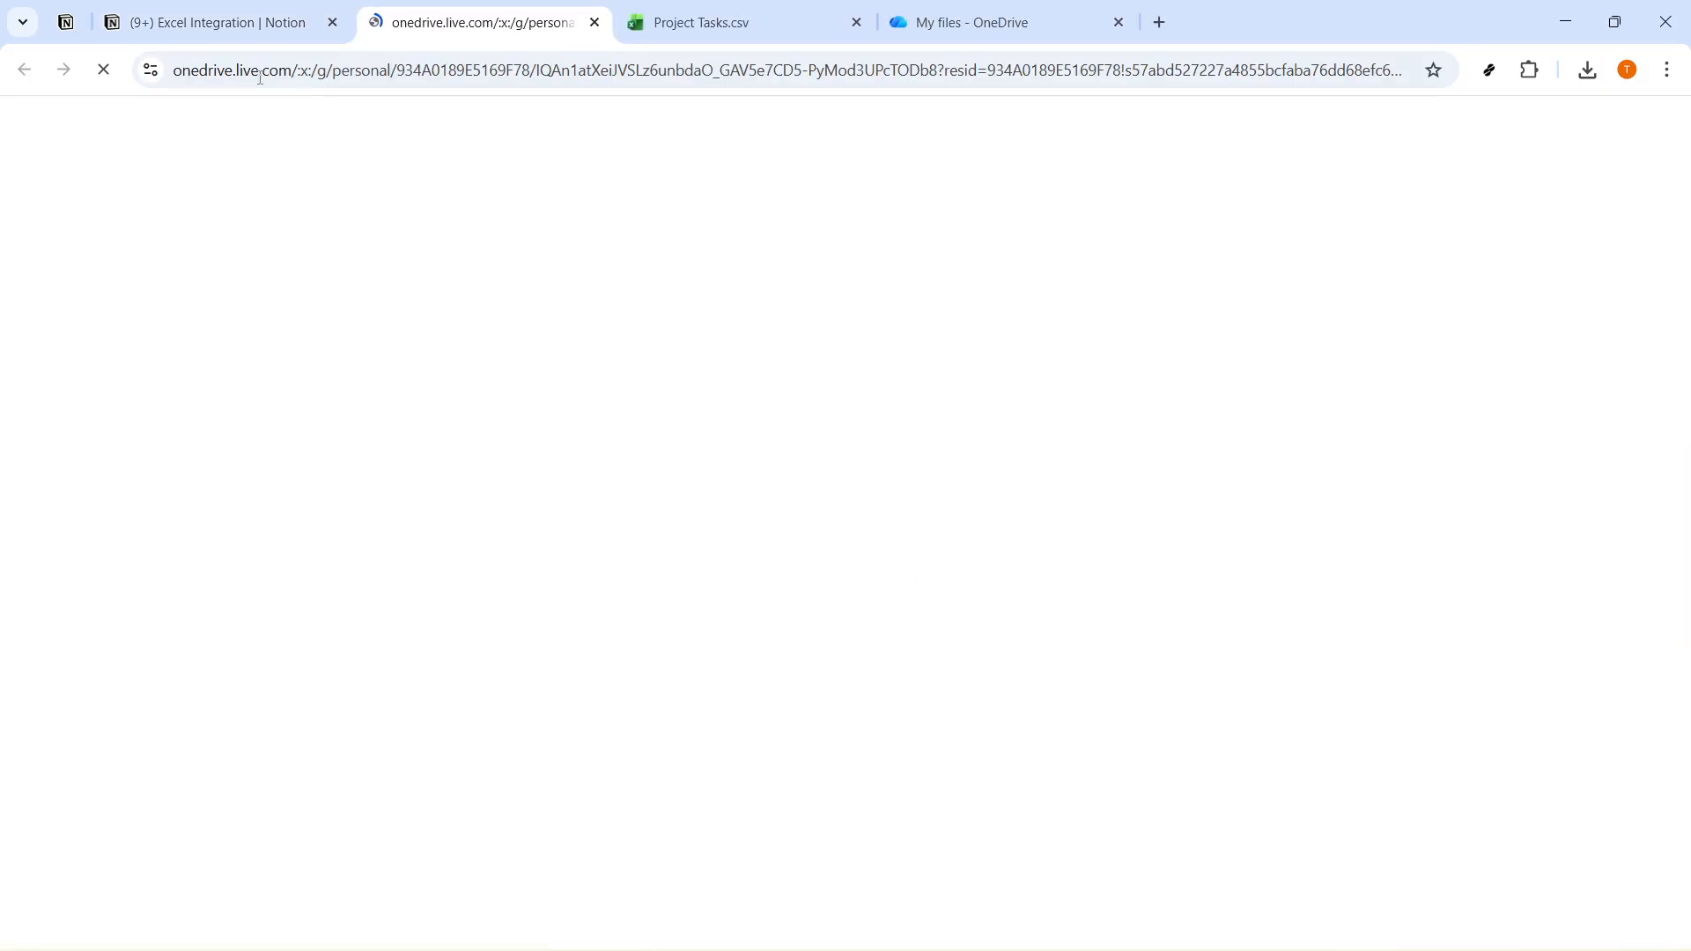
click(253, 28)
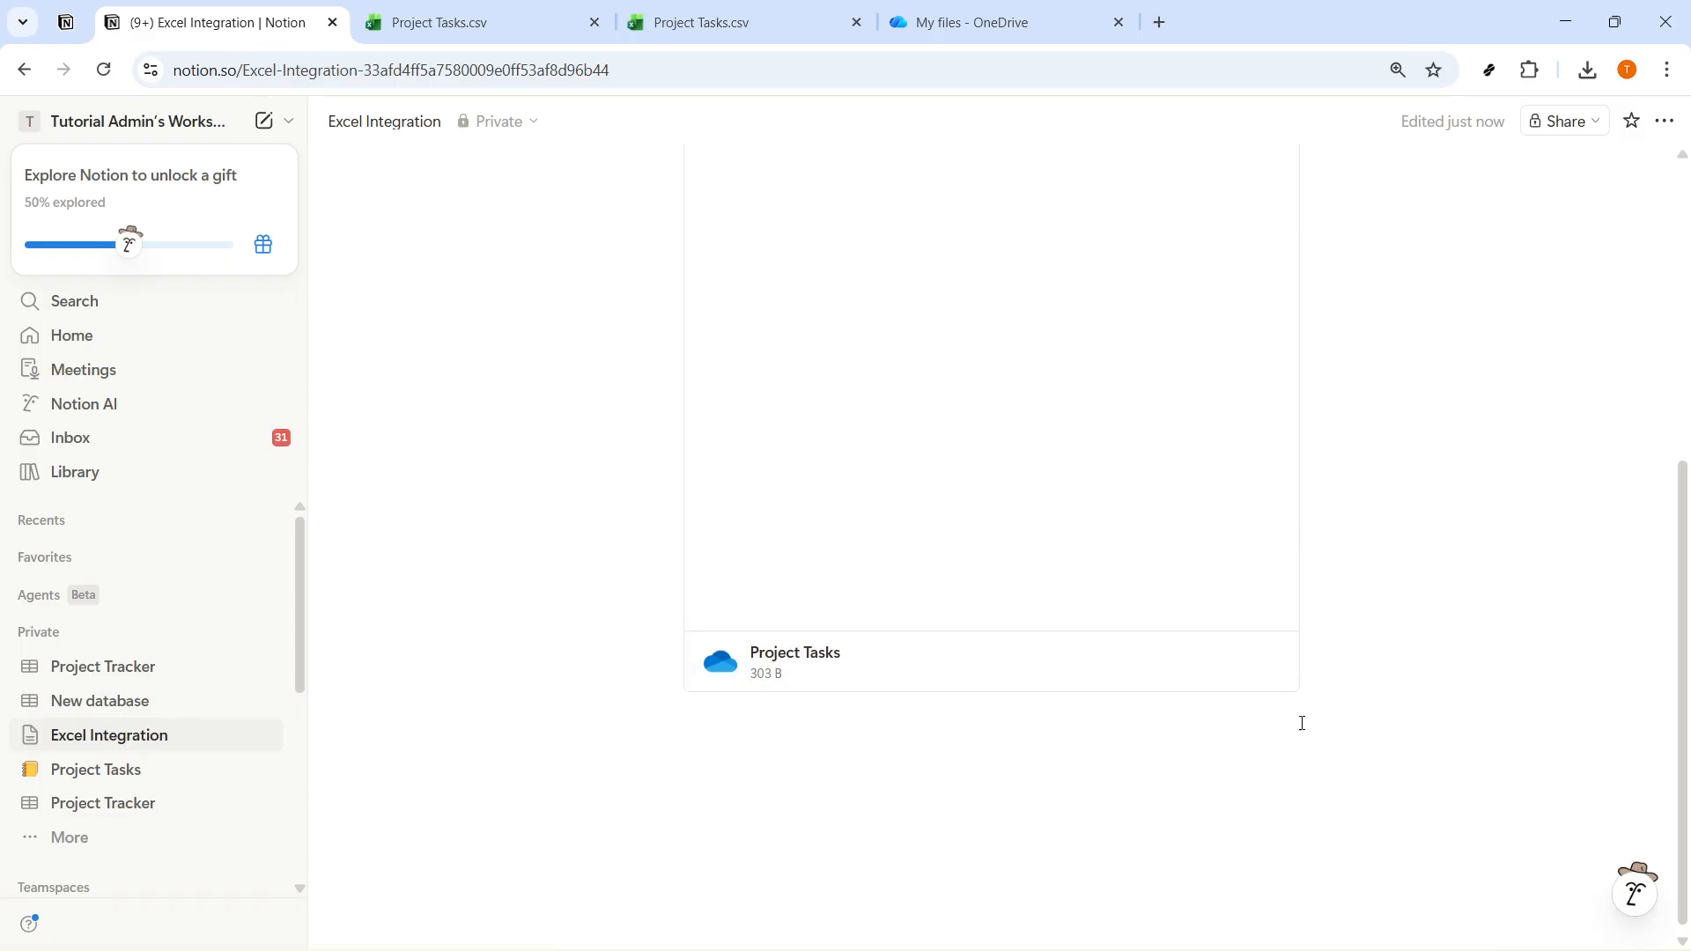
scroll(1163, 520, up, 5)
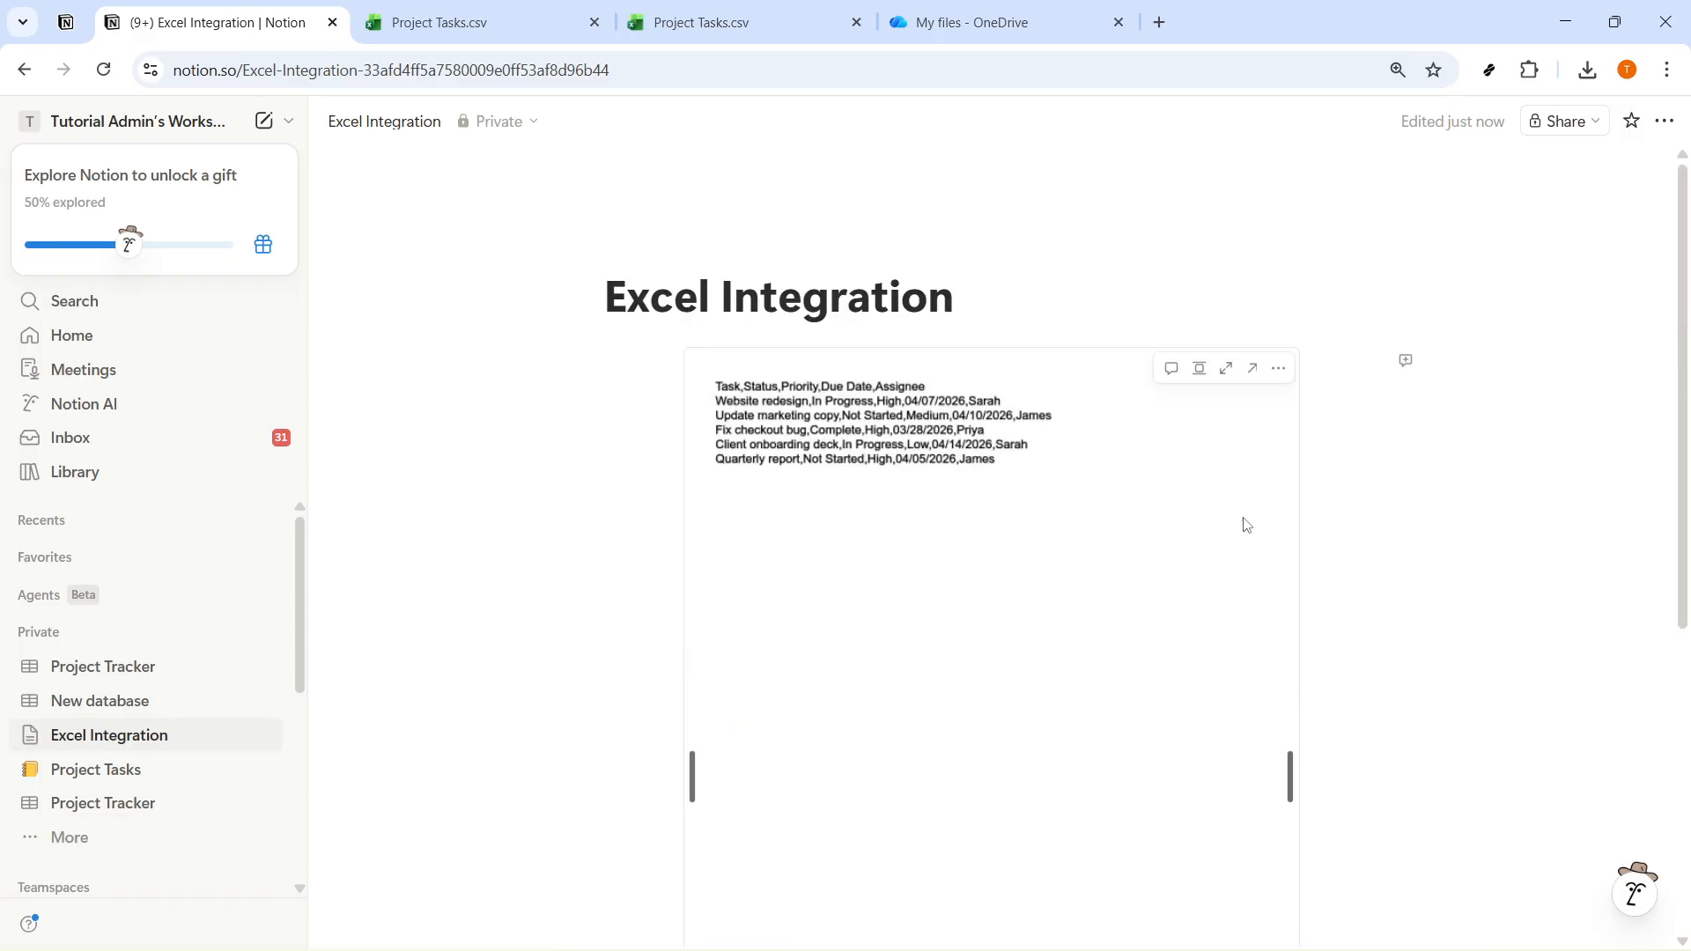
scroll(1268, 557, down, 5)
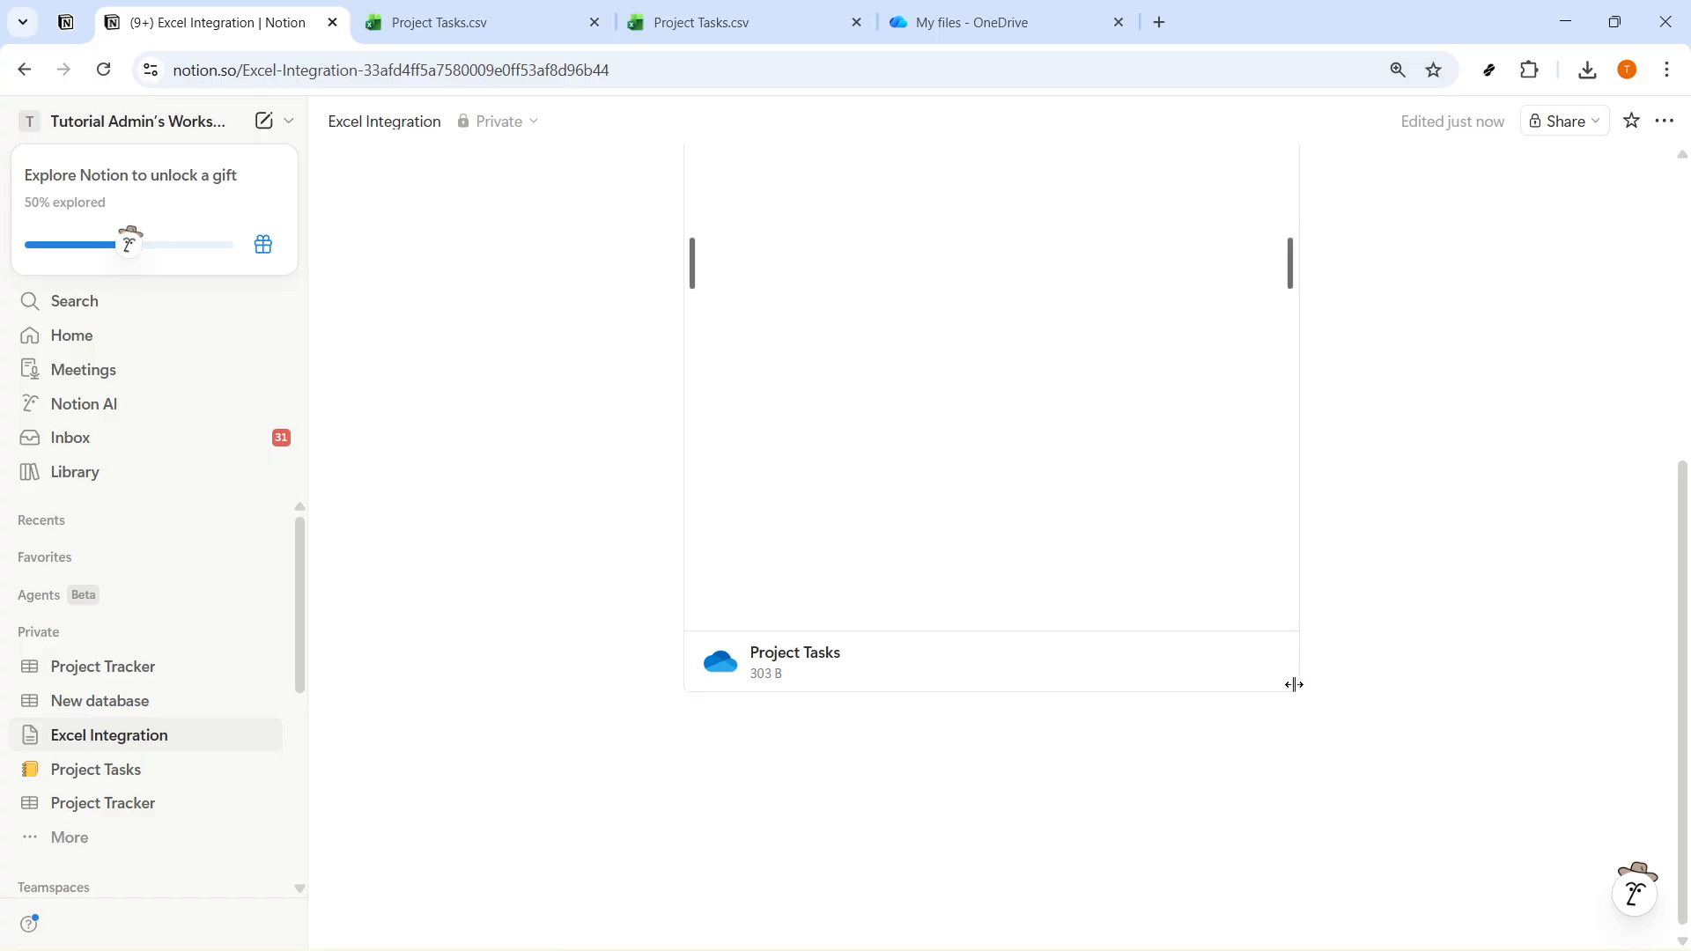
drag(1294, 283, 1177, 342)
scroll(958, 438, up, 3)
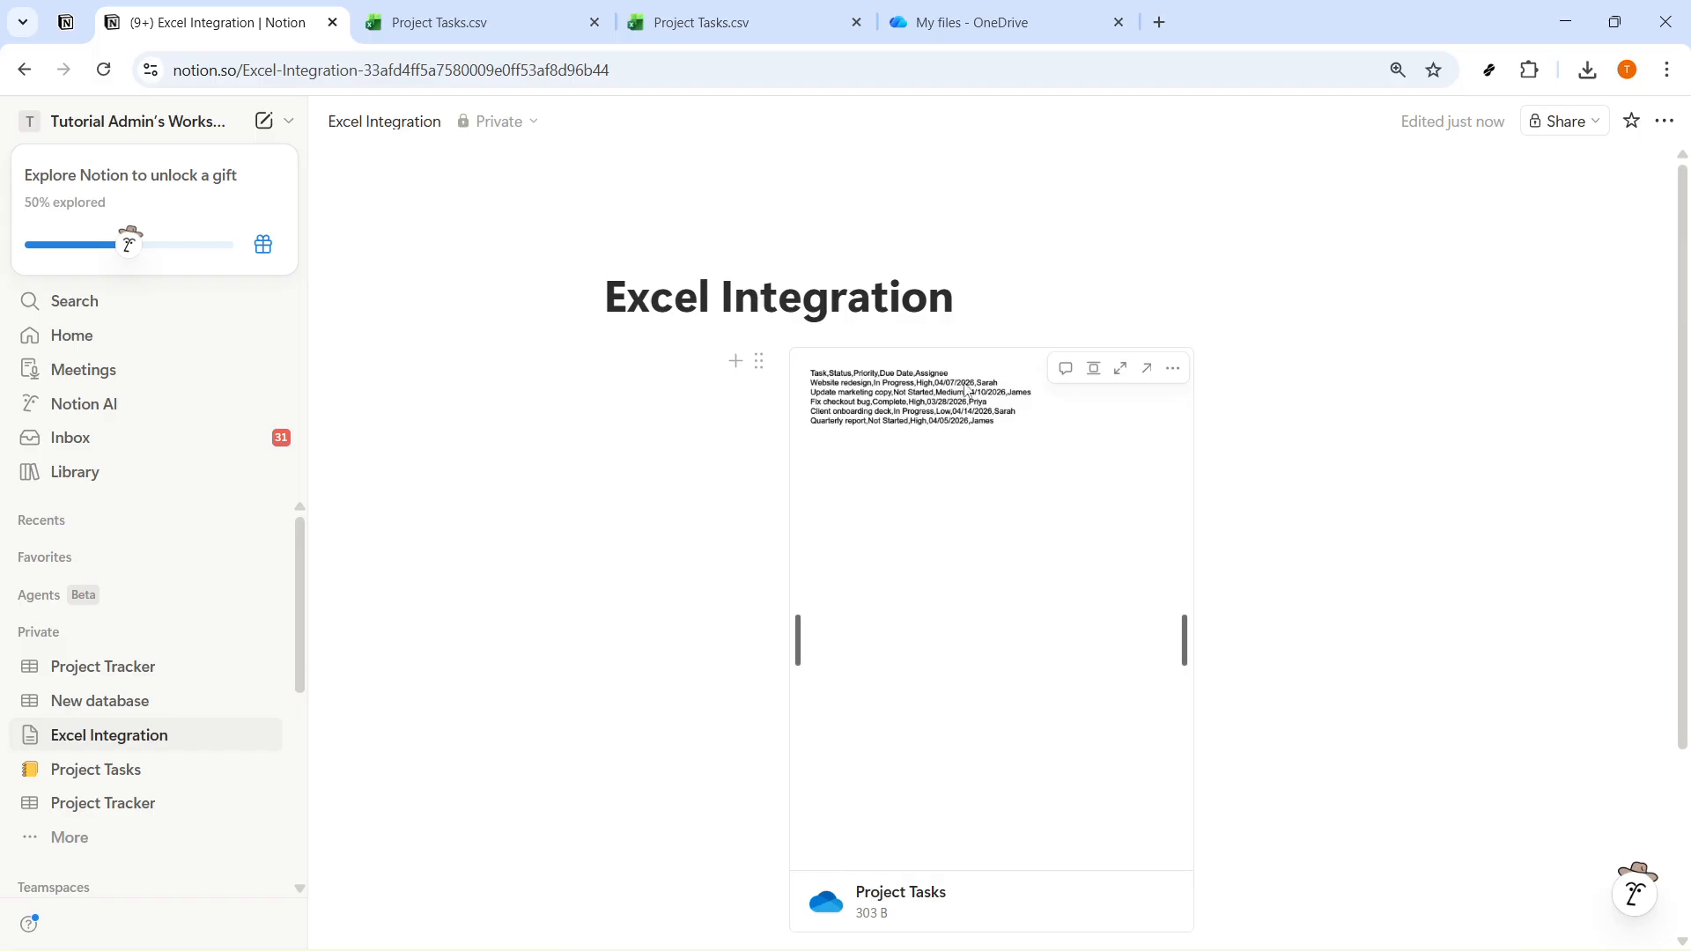
- Paste the copied OneDrive link below the Project Tasks preview and keep it as a plain titled link
scroll(1049, 642, down, 3)
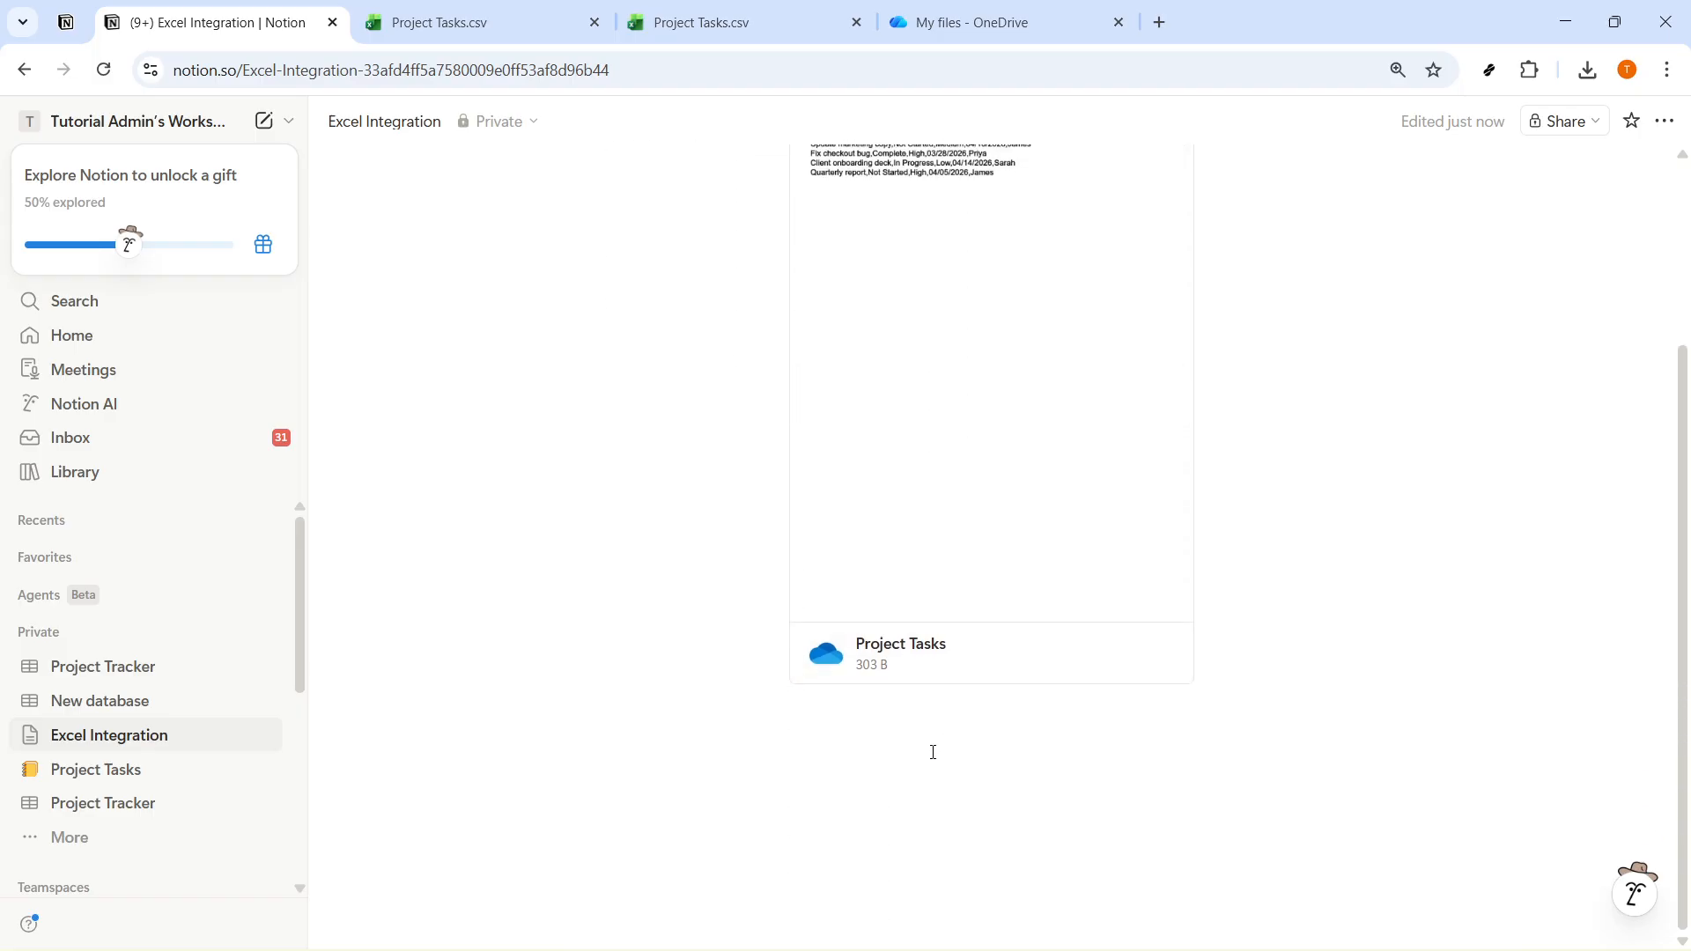
click(948, 751)
key(ctrl+v)
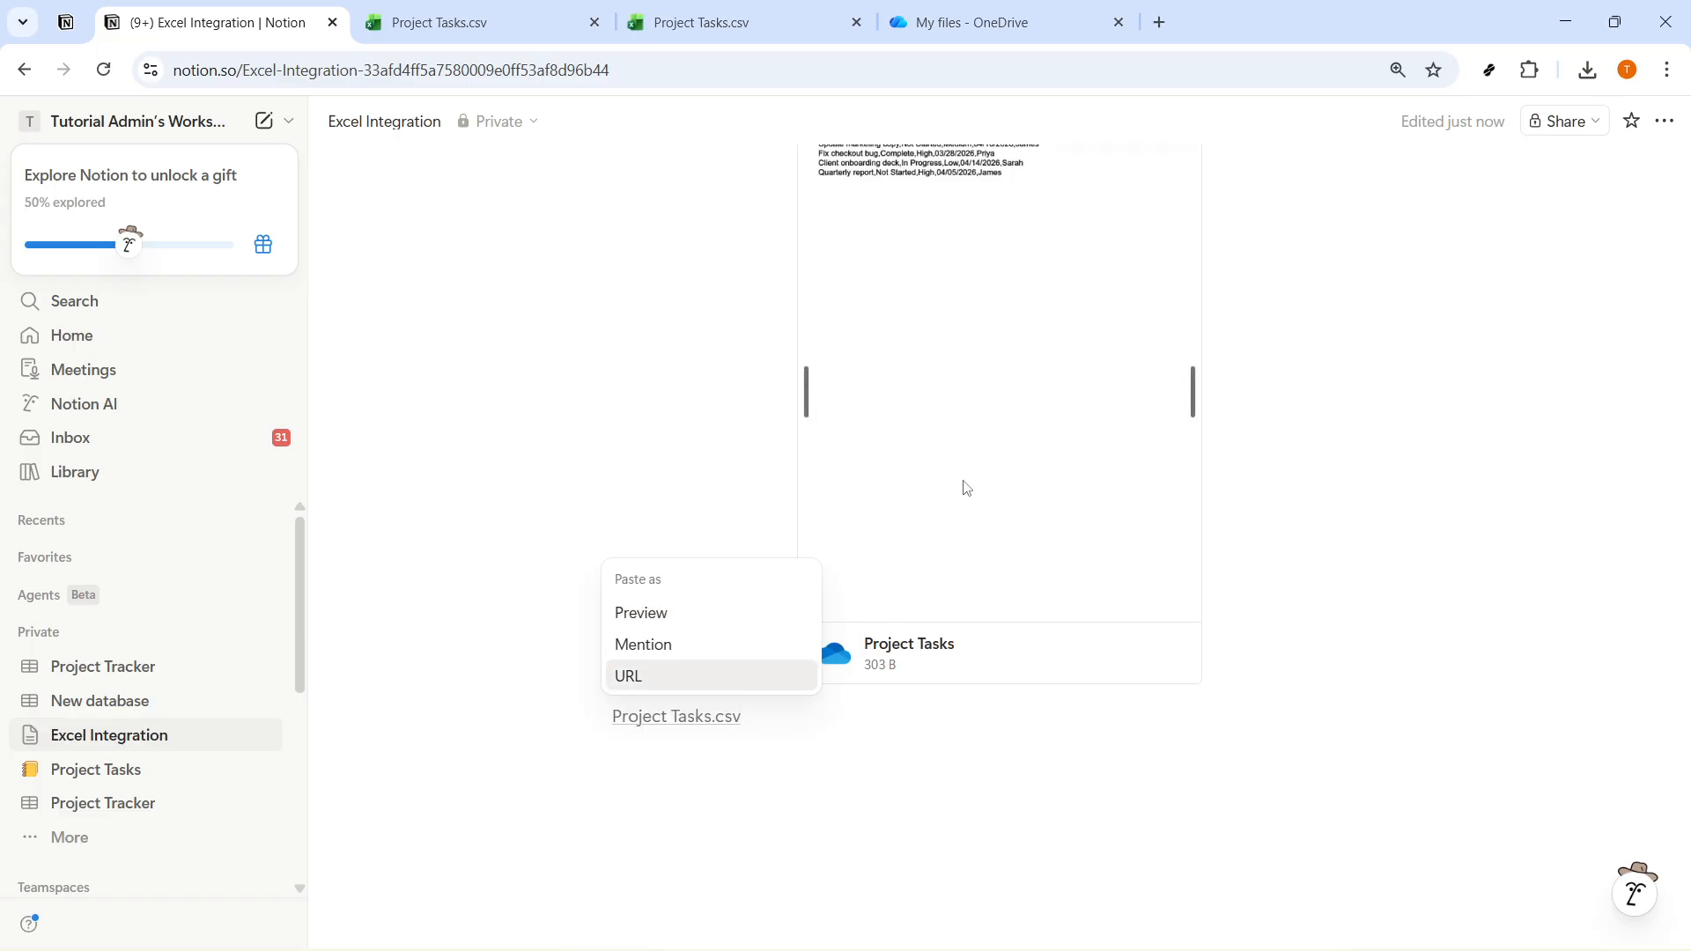
click(1310, 529)
- Widen the embedded Project Tasks preview beyond the page's text column so its rows are readable
scroll(1304, 525, up, 3)
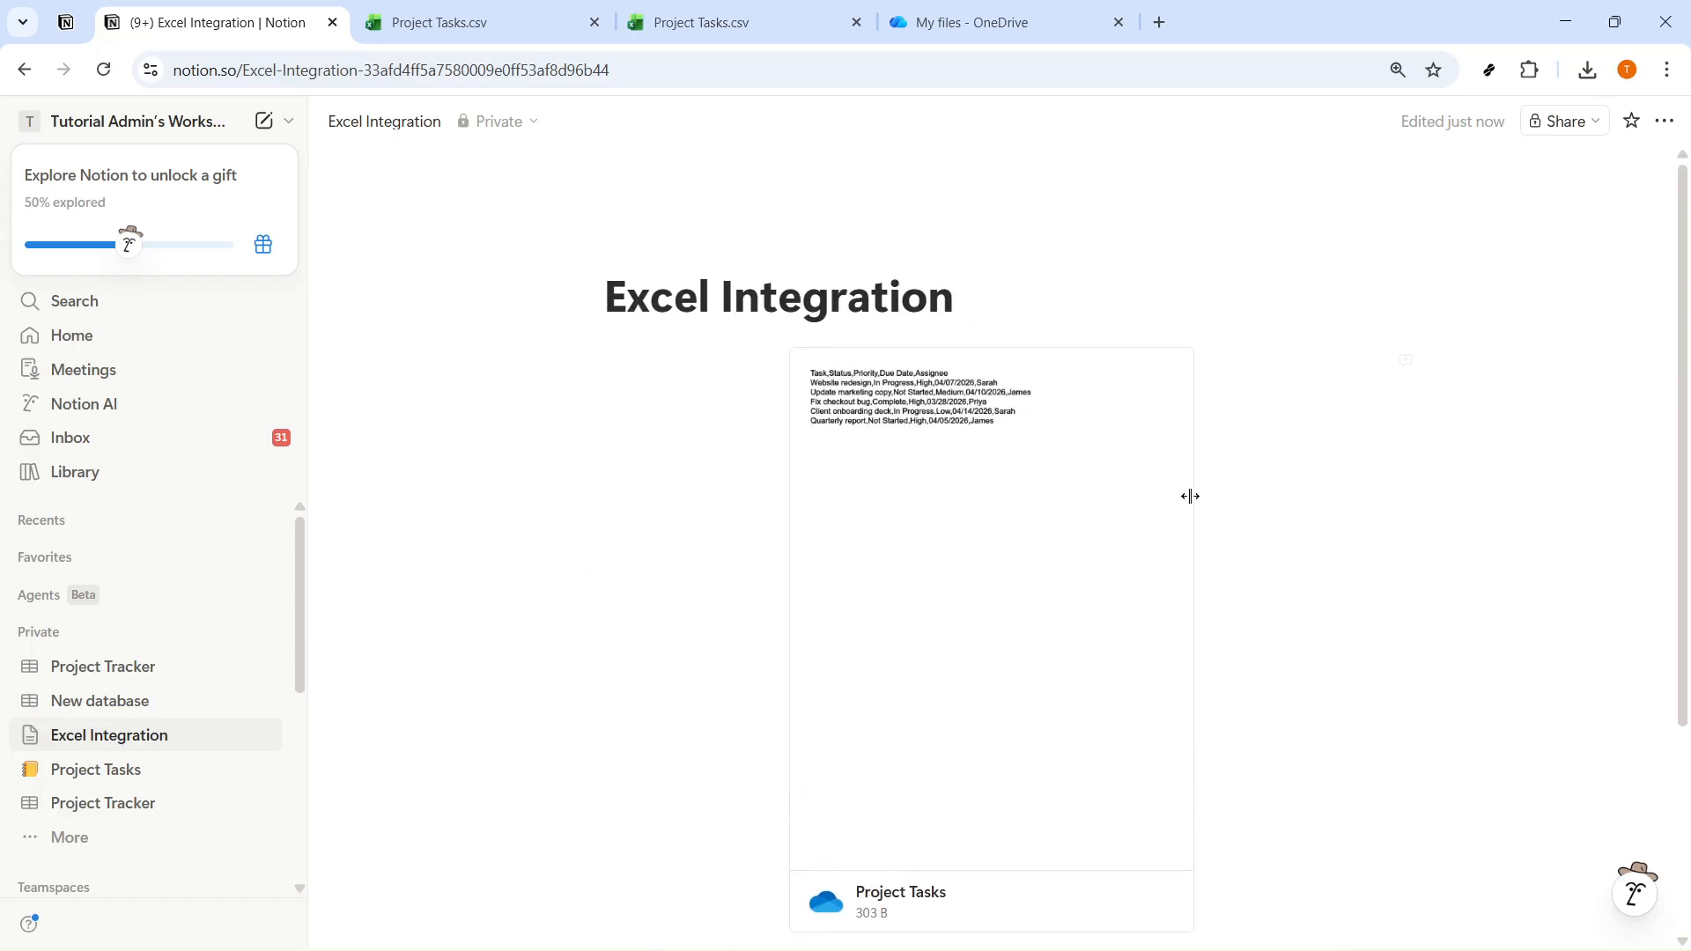
click(826, 377)
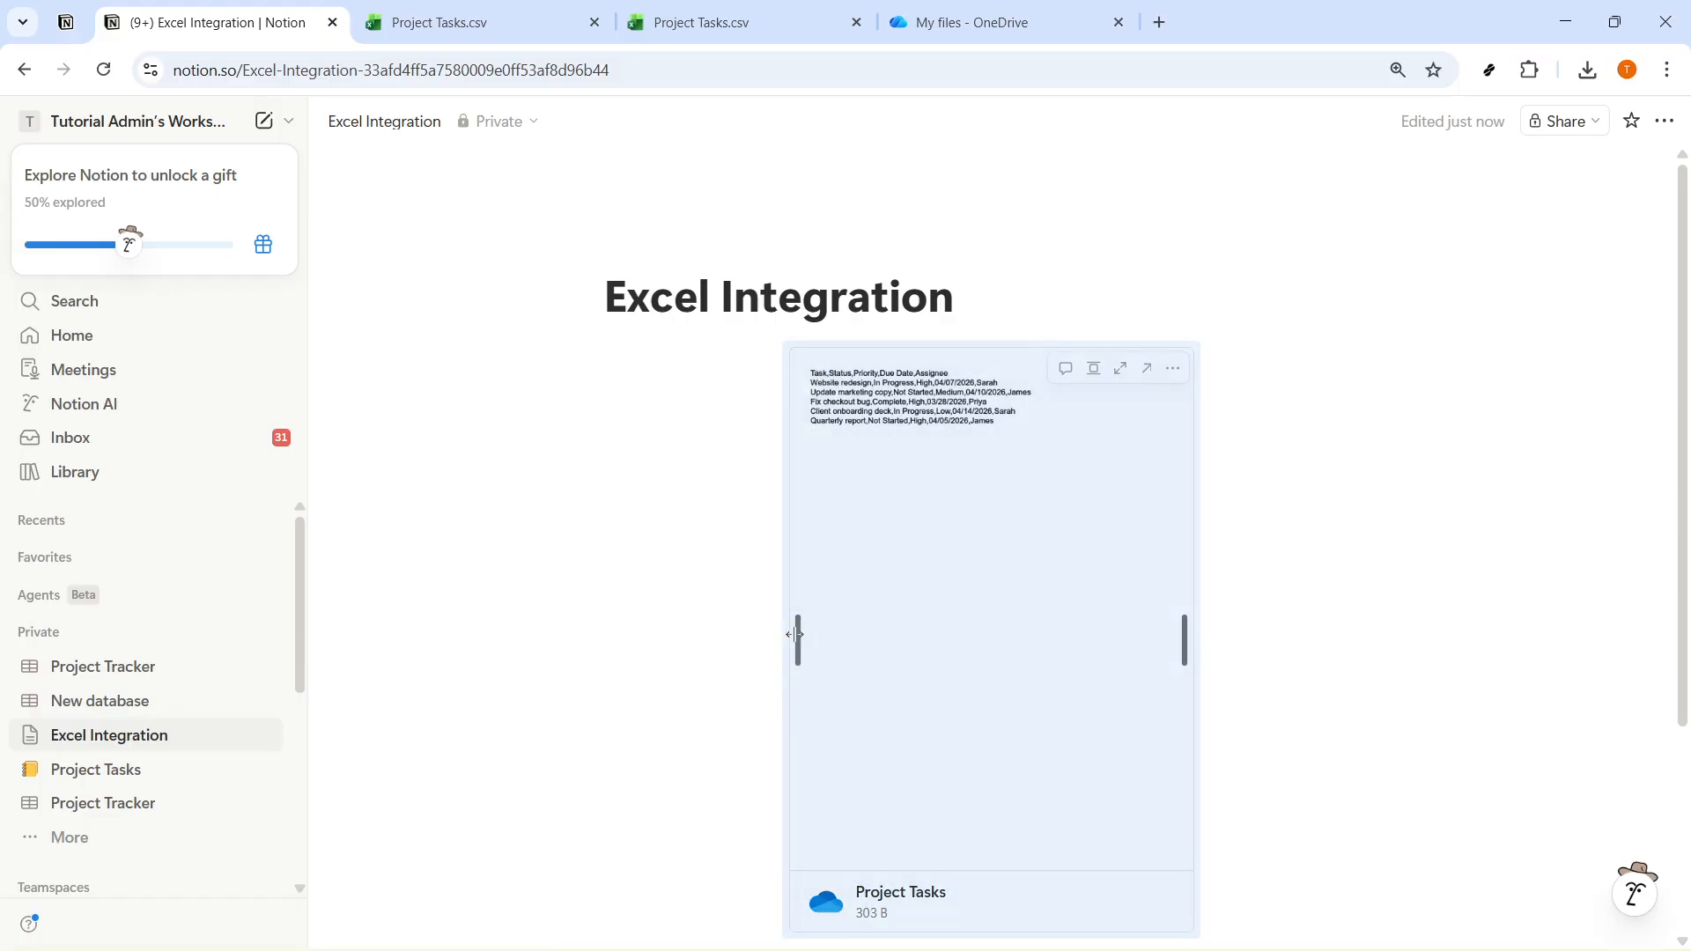
drag(796, 638, 505, 684)
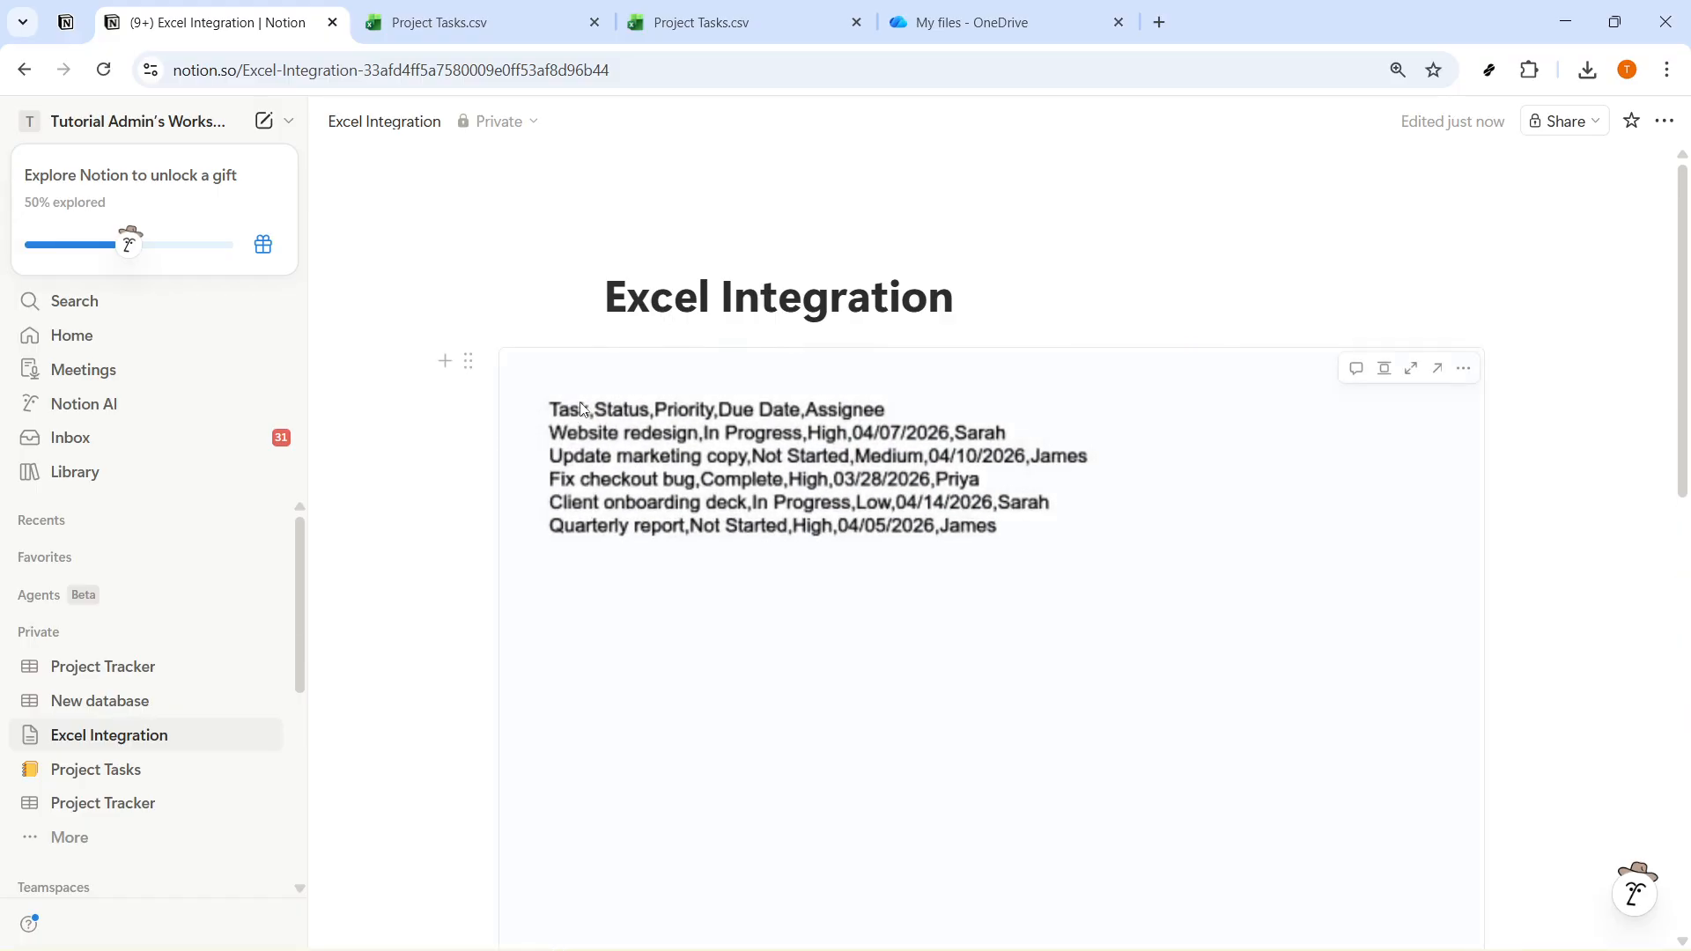
- Look over the block actions of the Project Tasks embed and compare the preview with the link below it
click(583, 409)
click(1464, 370)
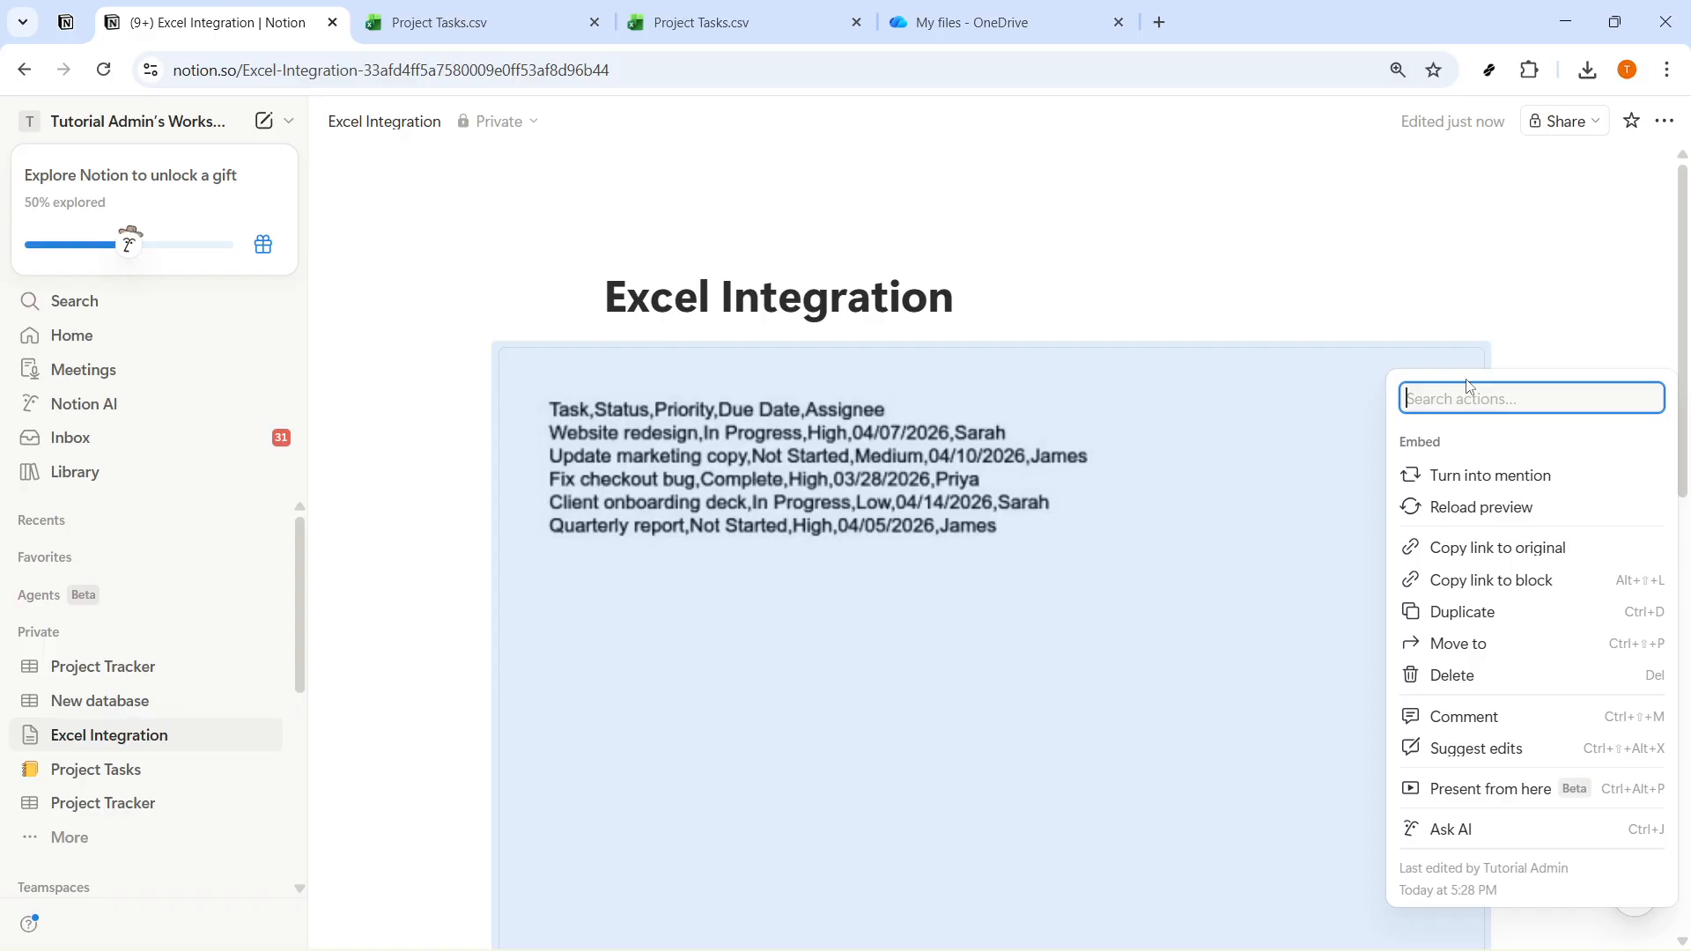
key(Escape)
scroll(1066, 514, down, 6)
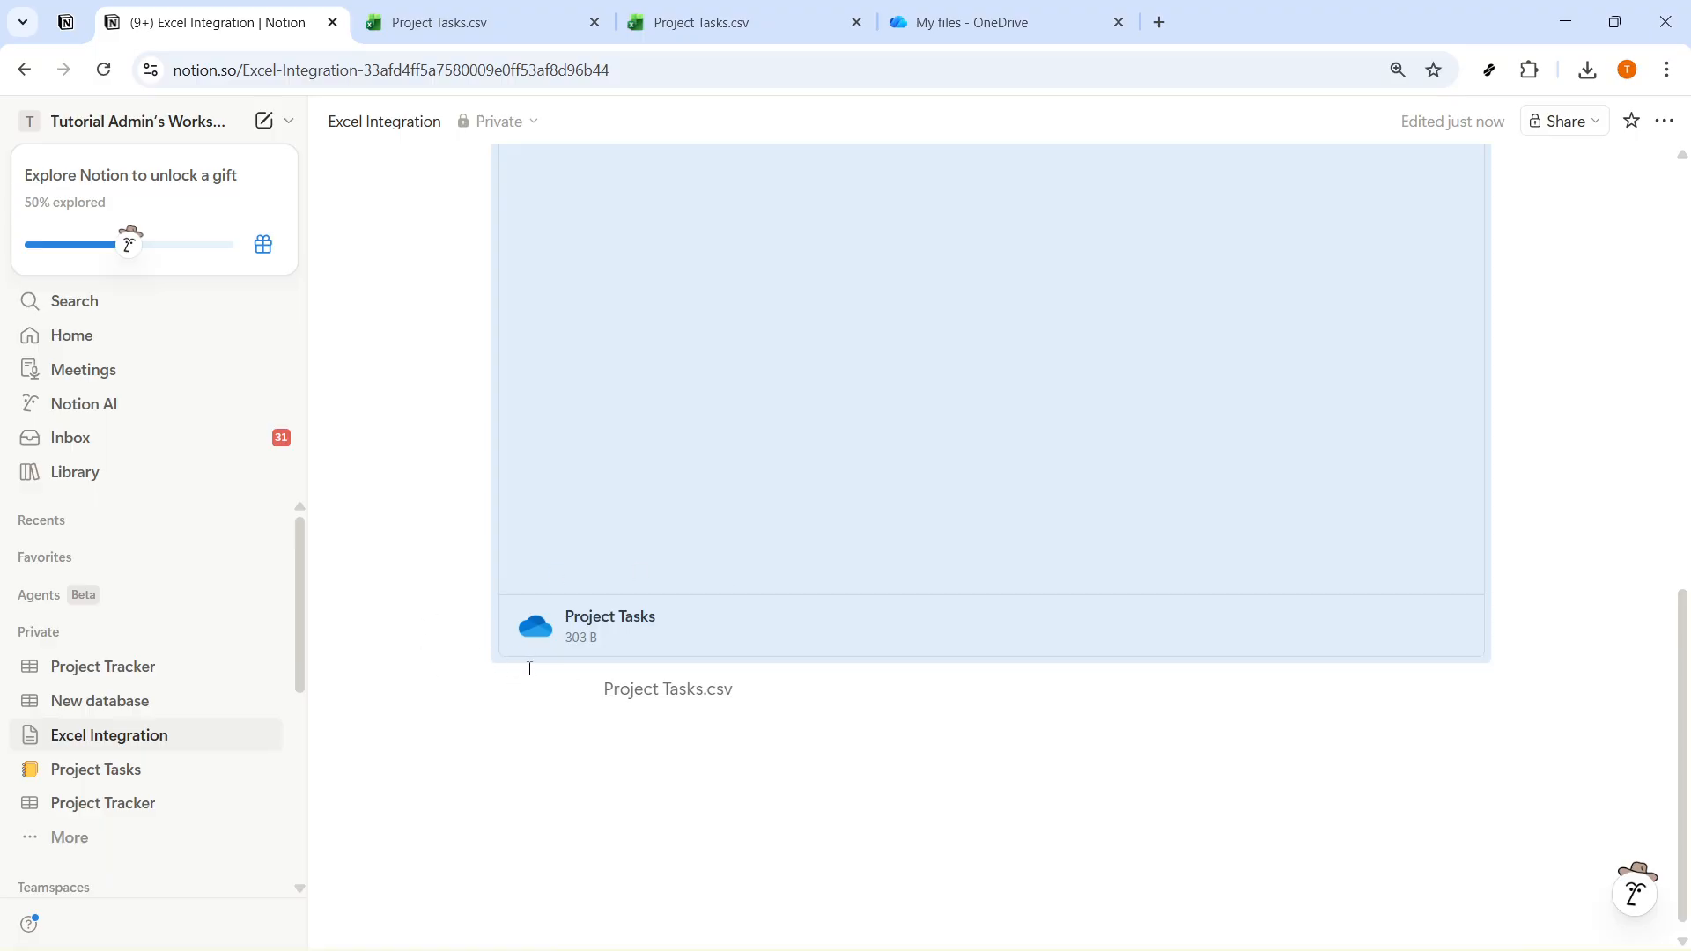
scroll(1486, 660, up, 8)
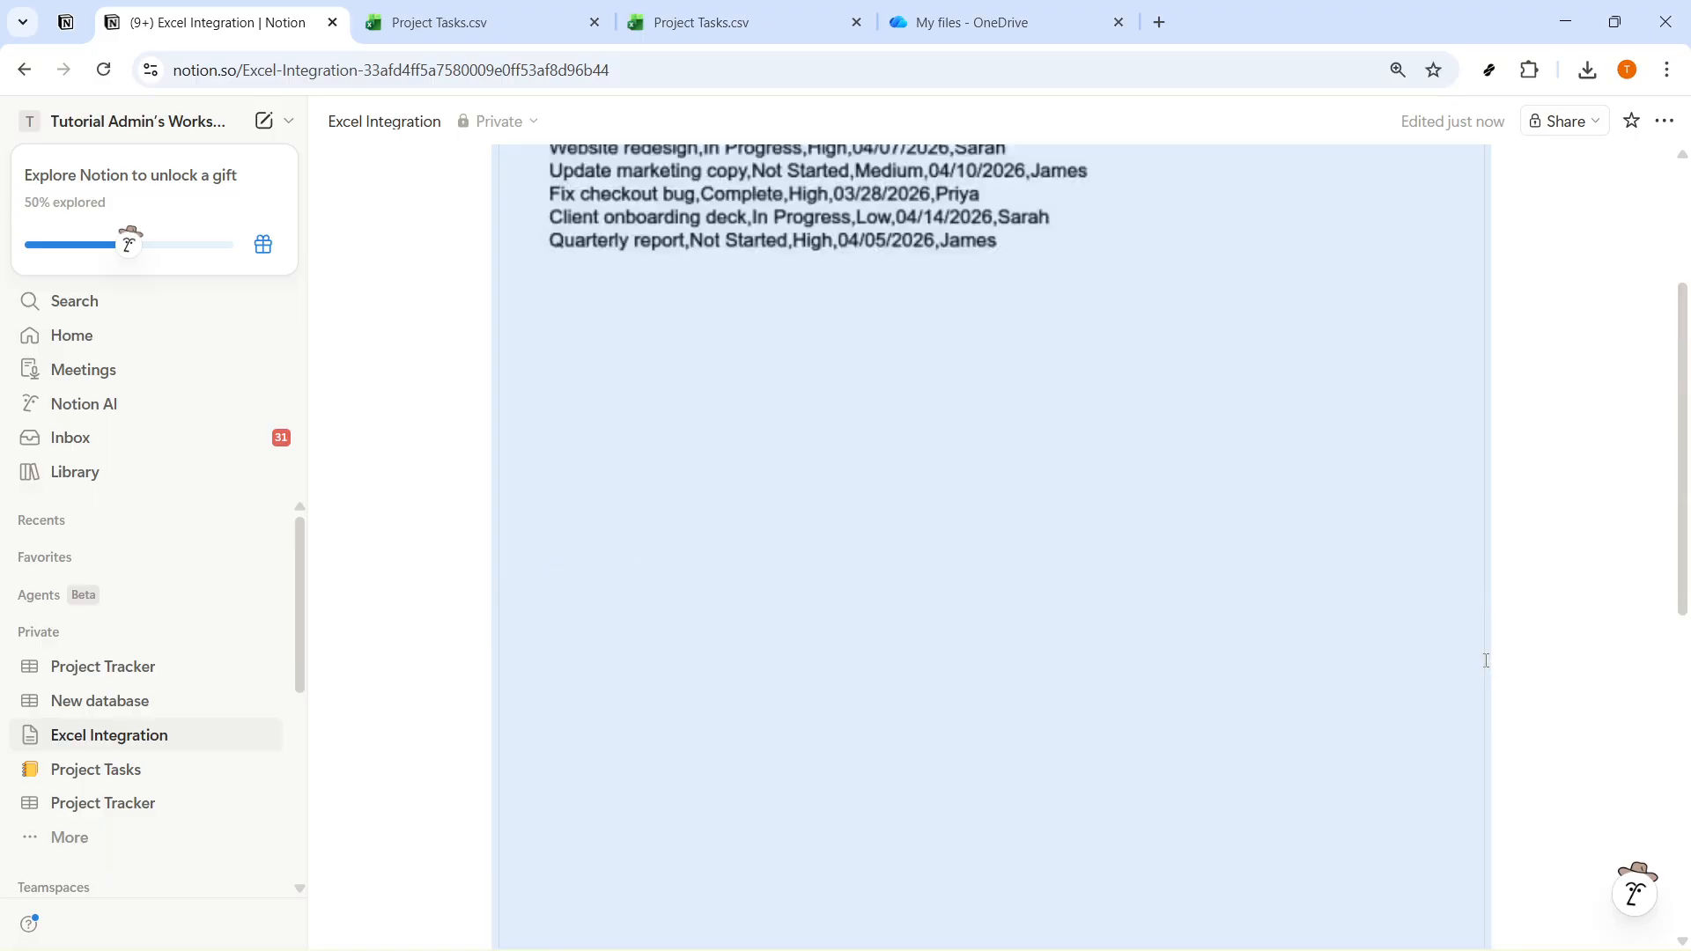
- Narrow the Project Tasks preview to about the width of the page's text column and review the page
drag(1479, 393, 1403, 514)
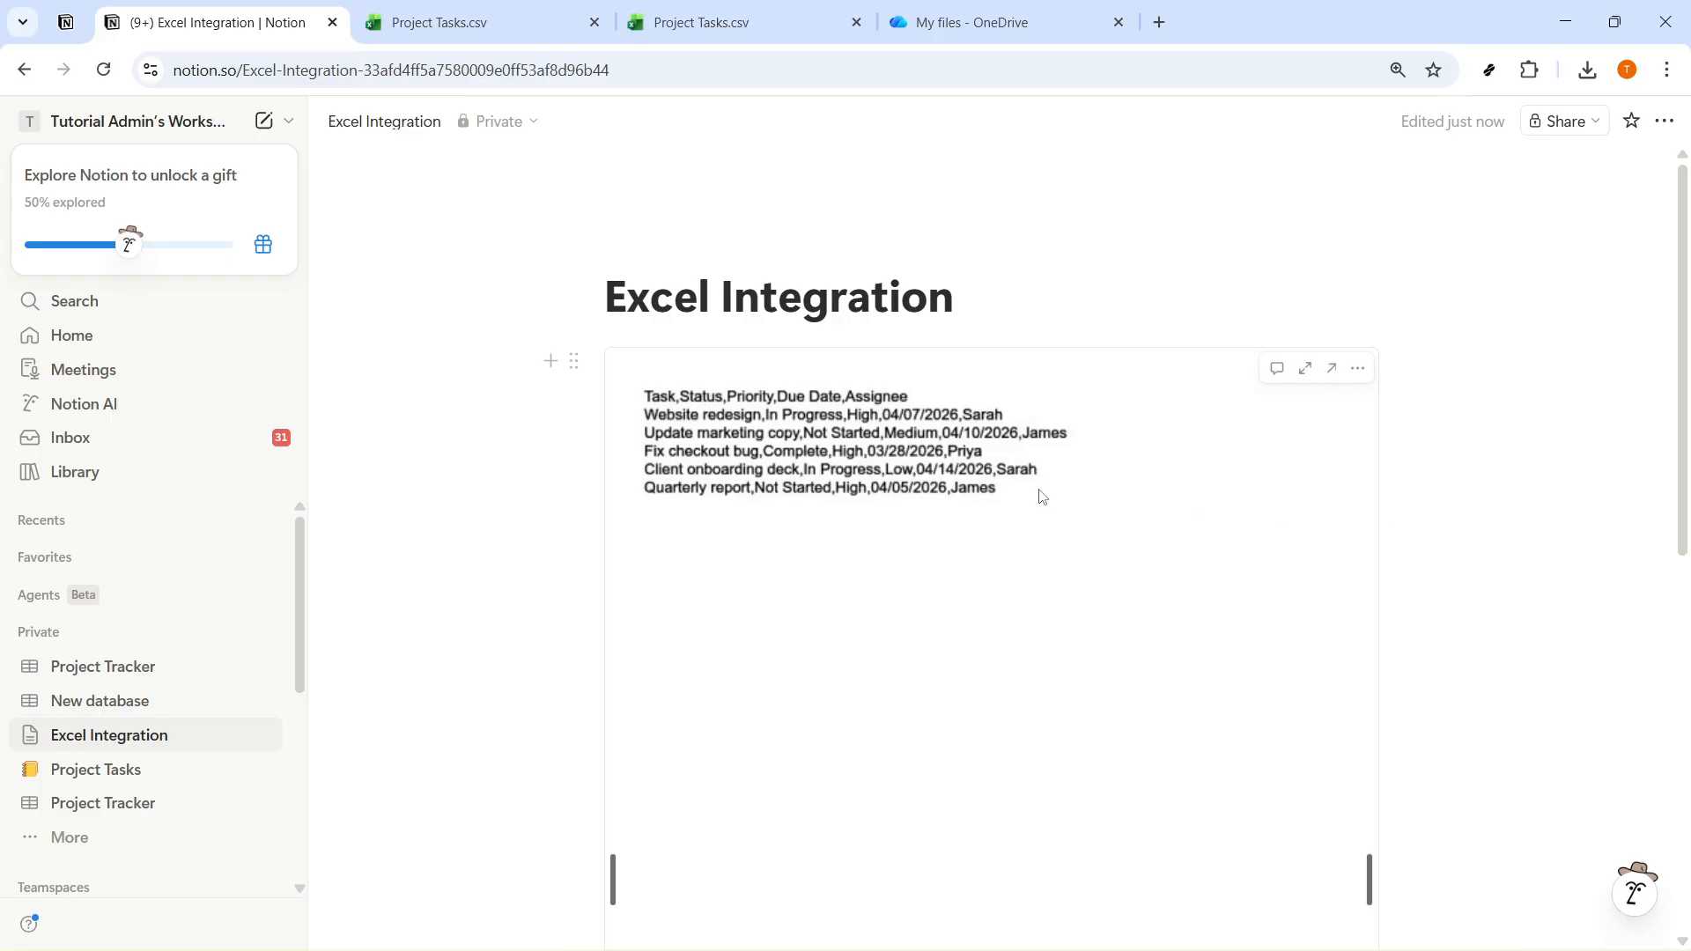
click(977, 503)
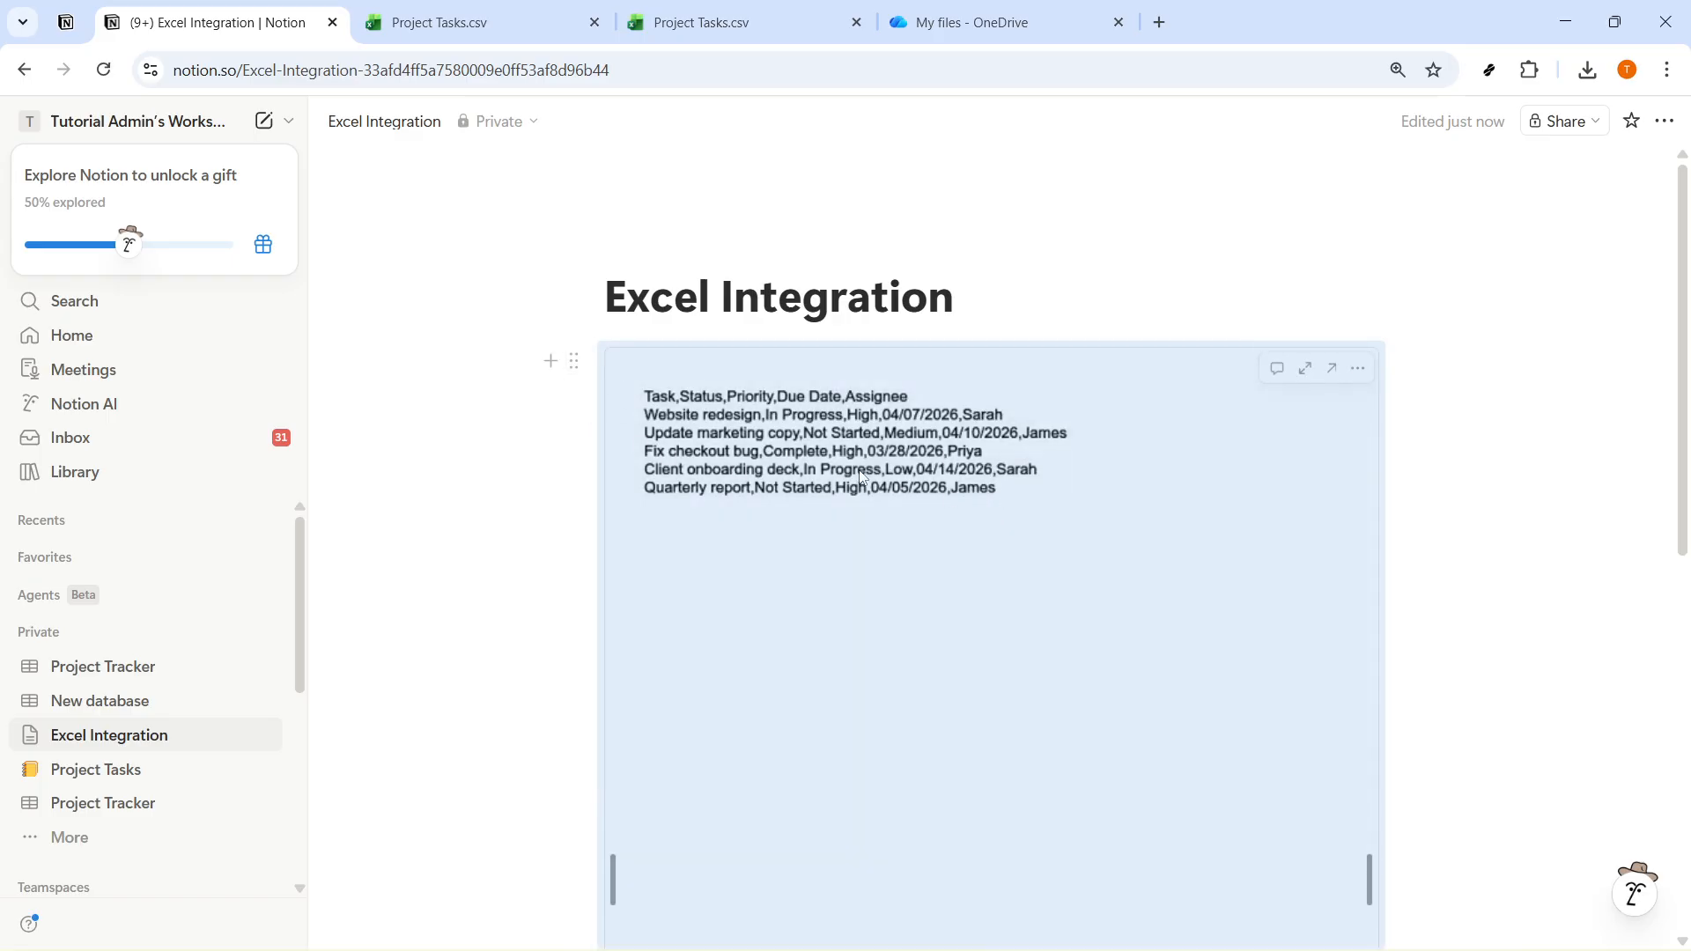
scroll(932, 464, down, 8)
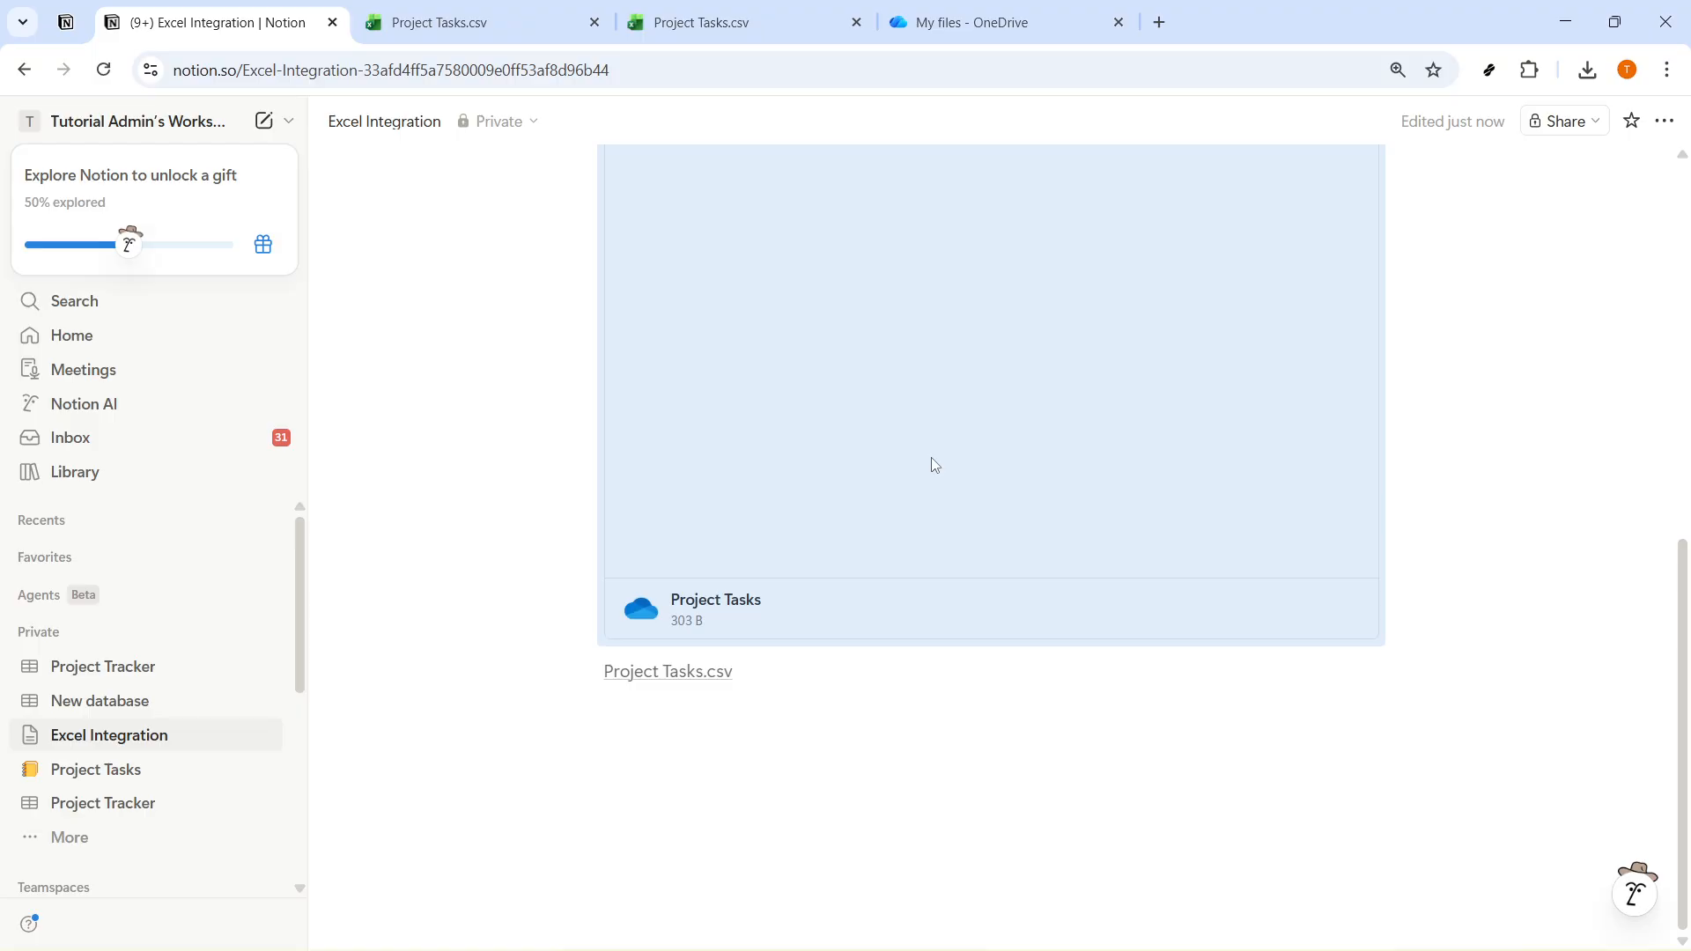
scroll(935, 464, up, 8)
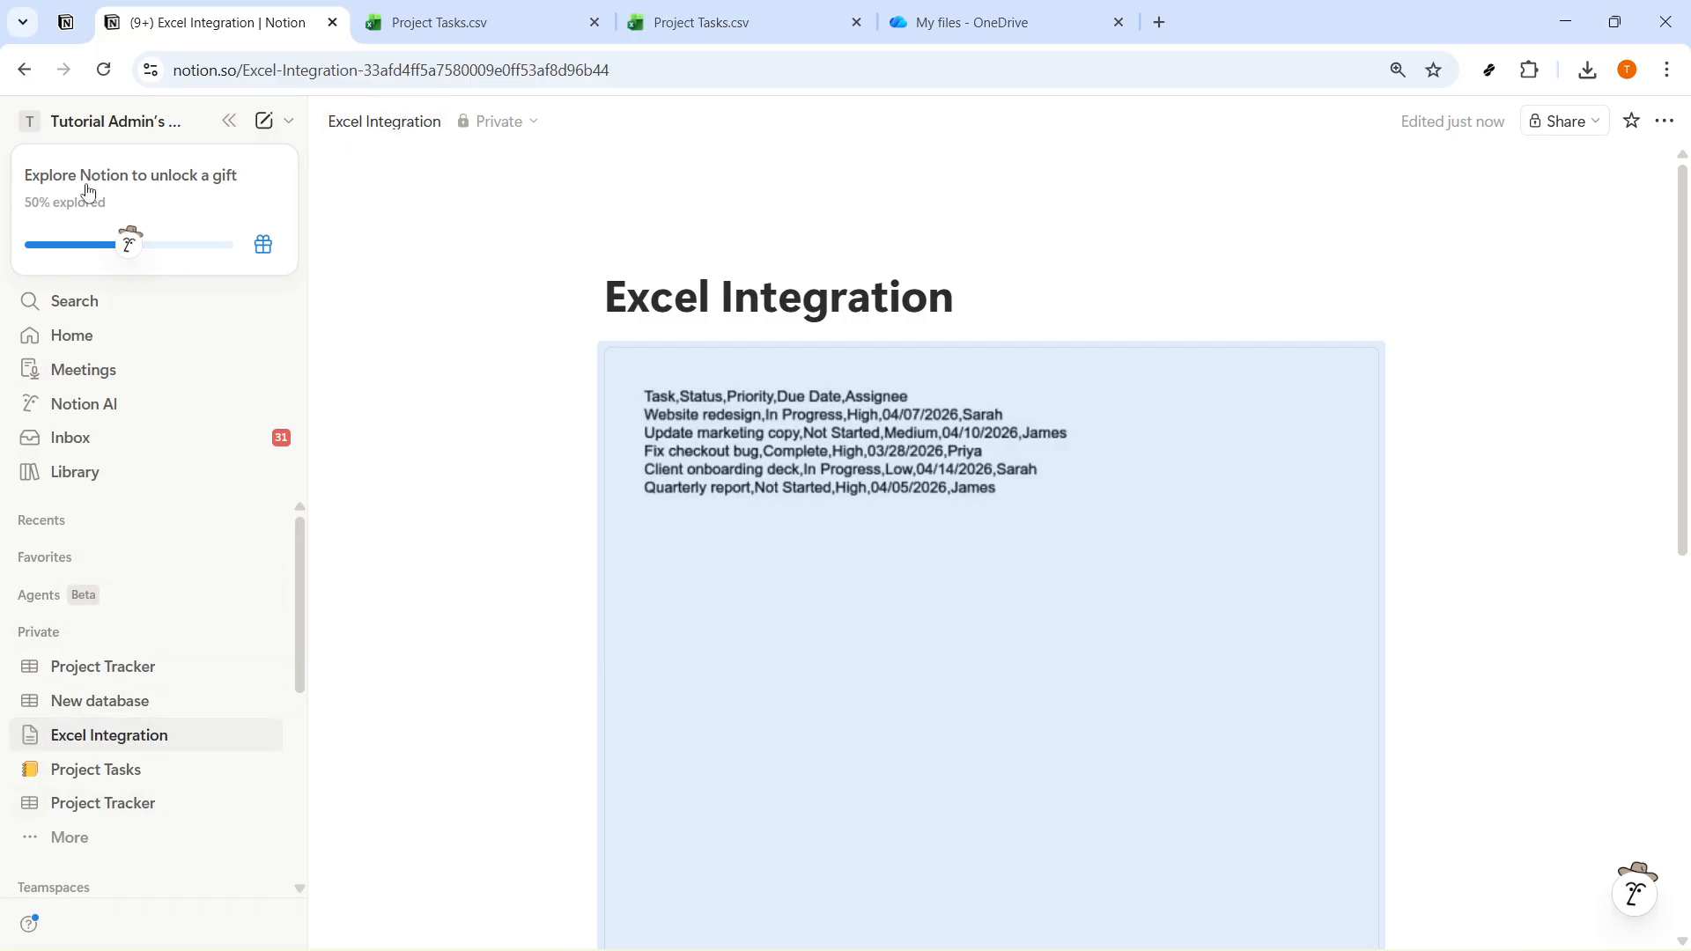
click(99, 123)
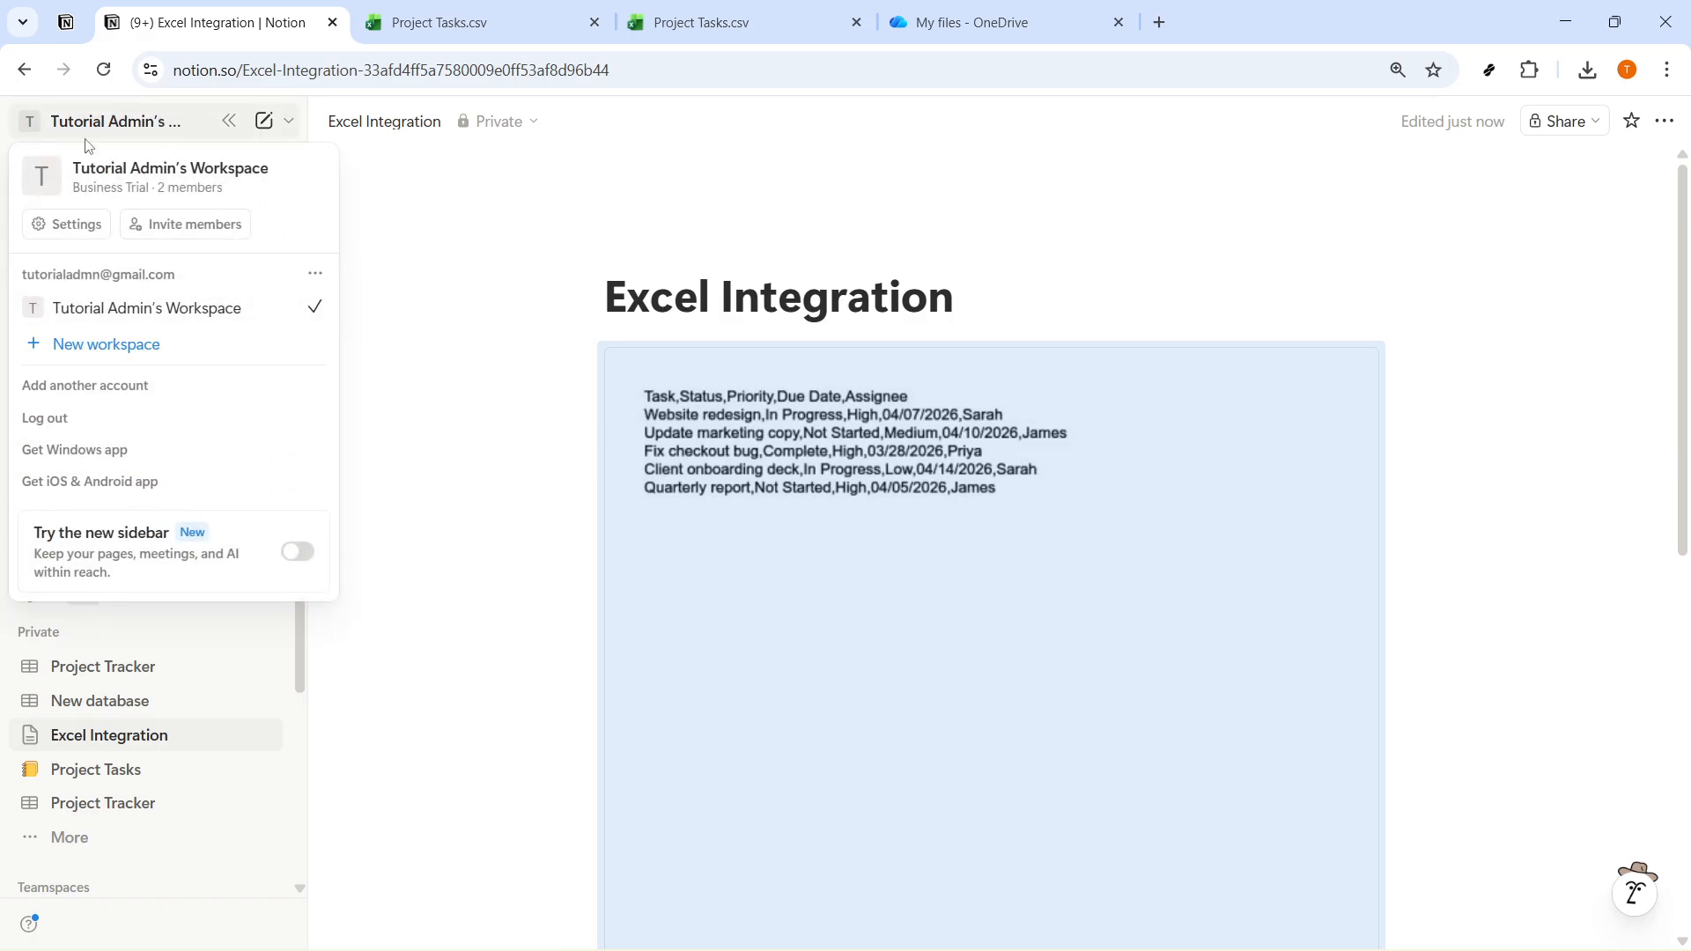
click(519, 441)
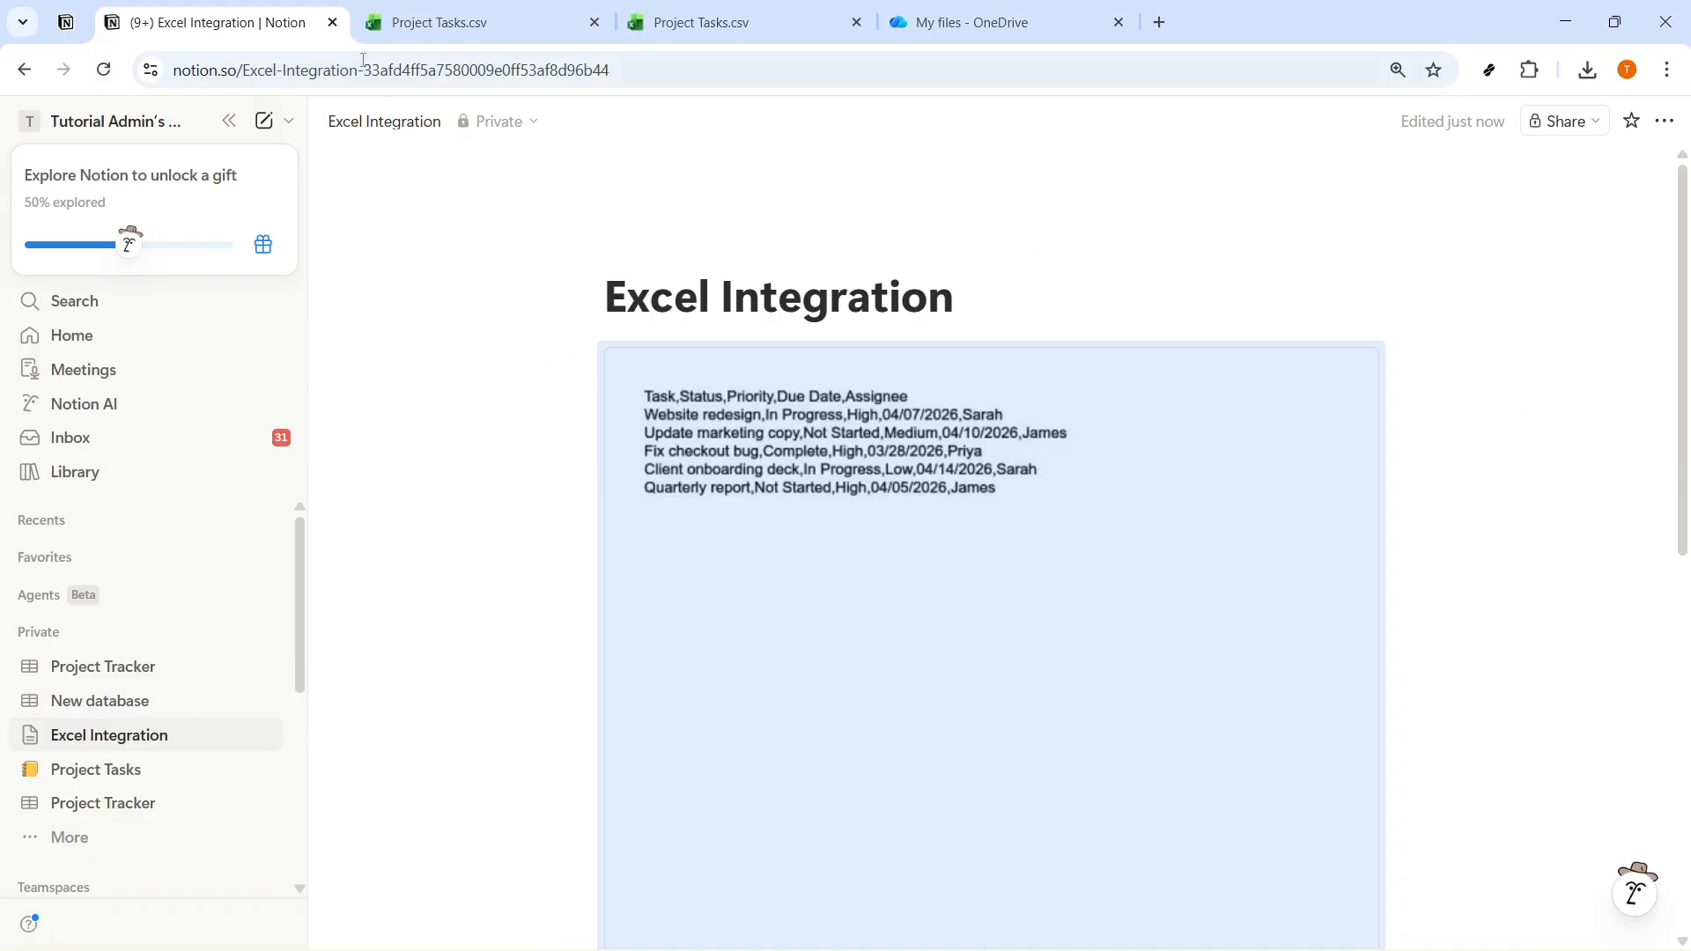
- Close the duplicate Project Tasks.csv browser tab, check the shared file in OneDrive and return to the Excel Integration page in Notion
middle_click(388, 3)
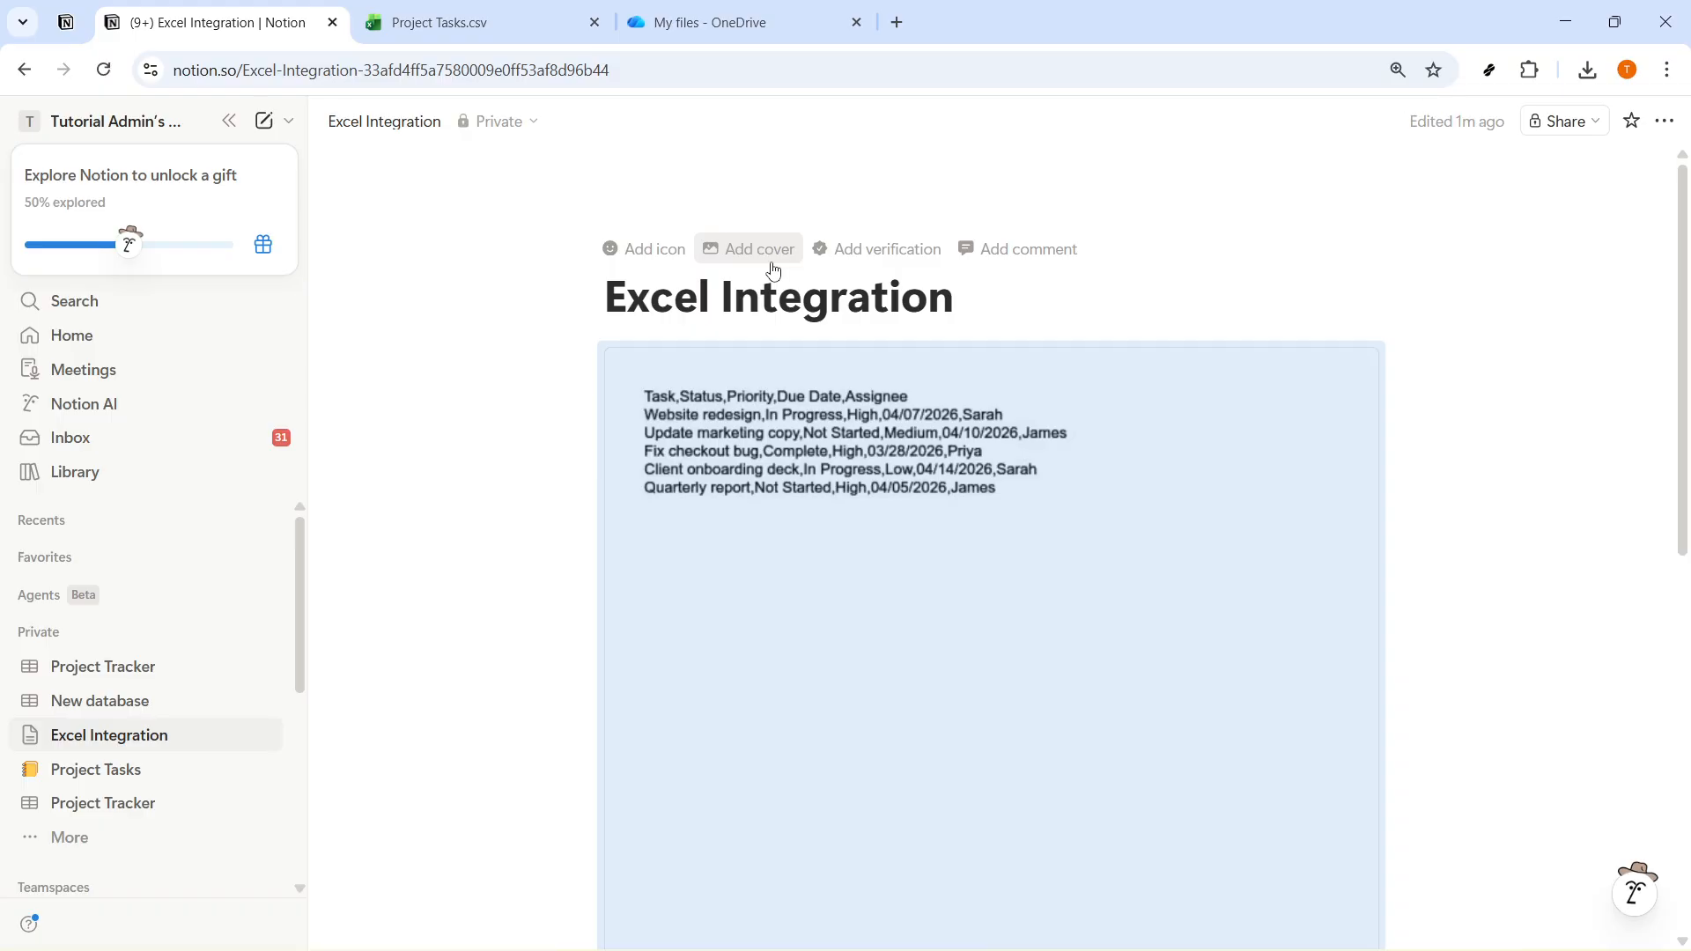
click(731, 22)
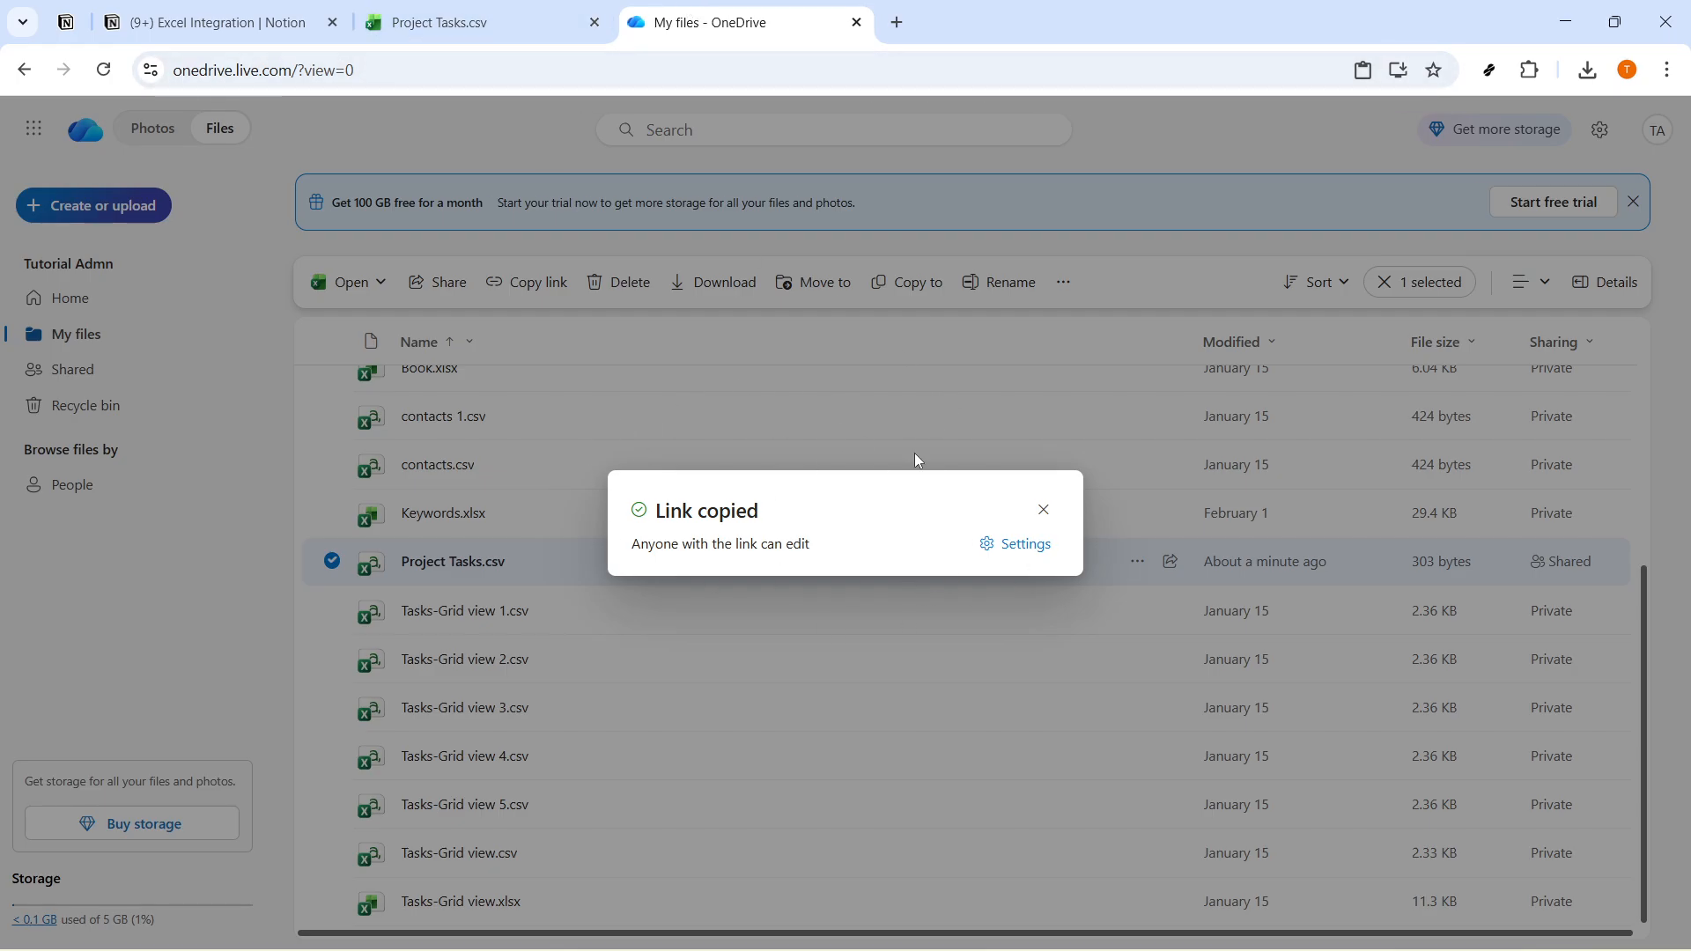
click(246, 34)
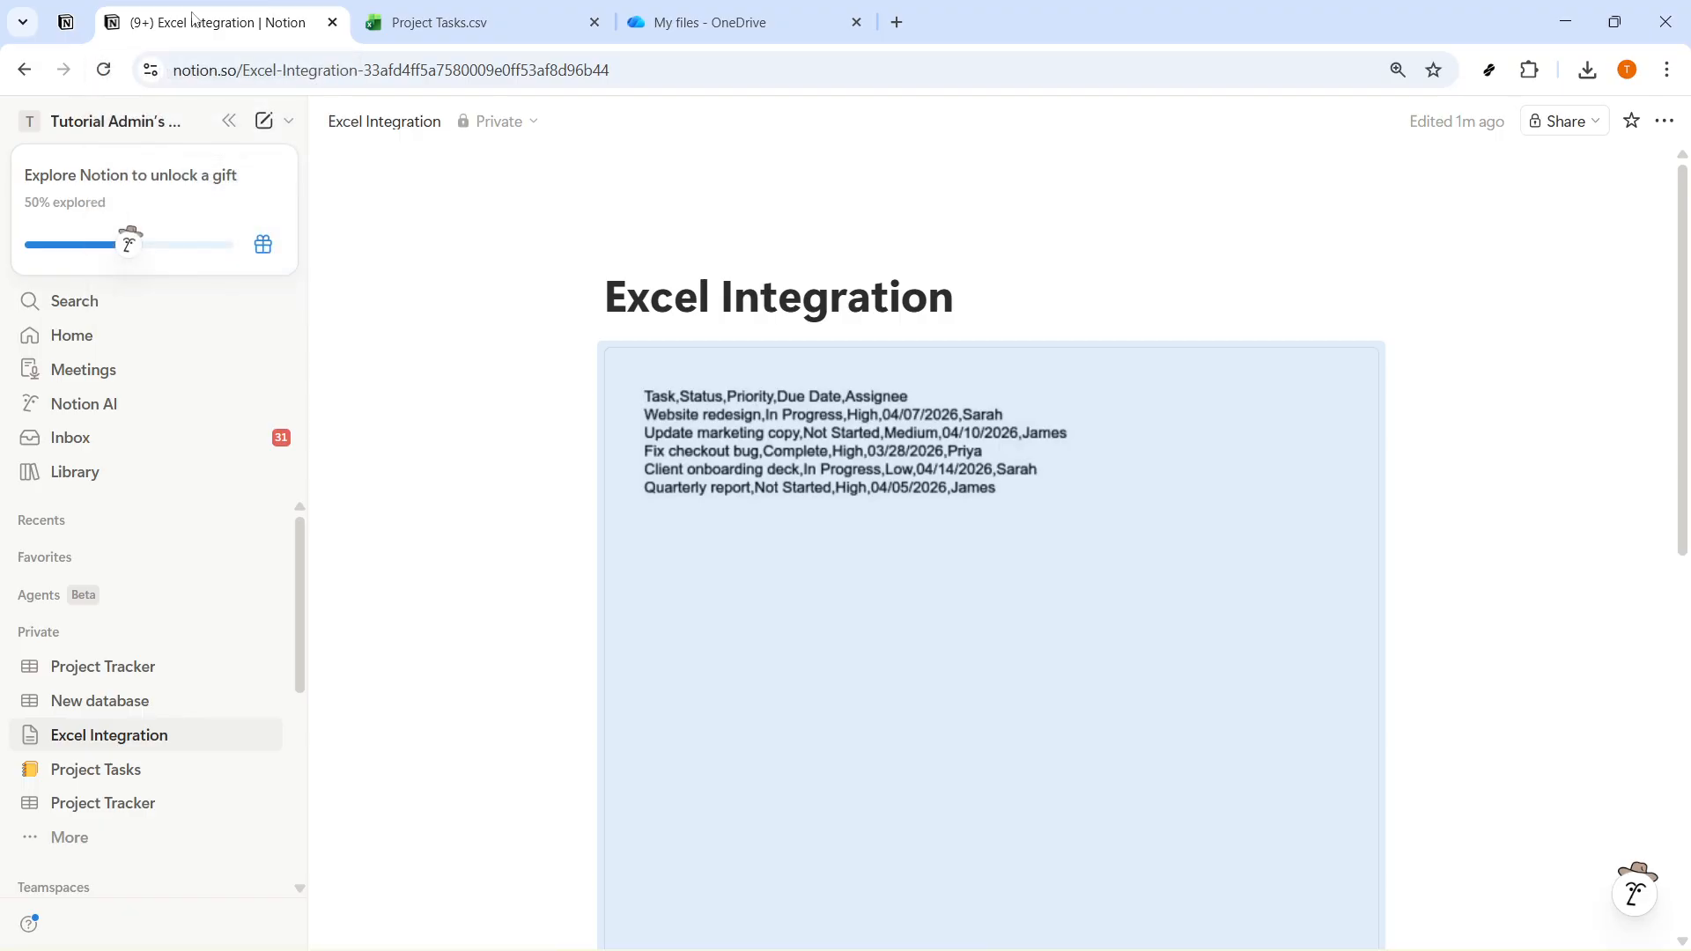